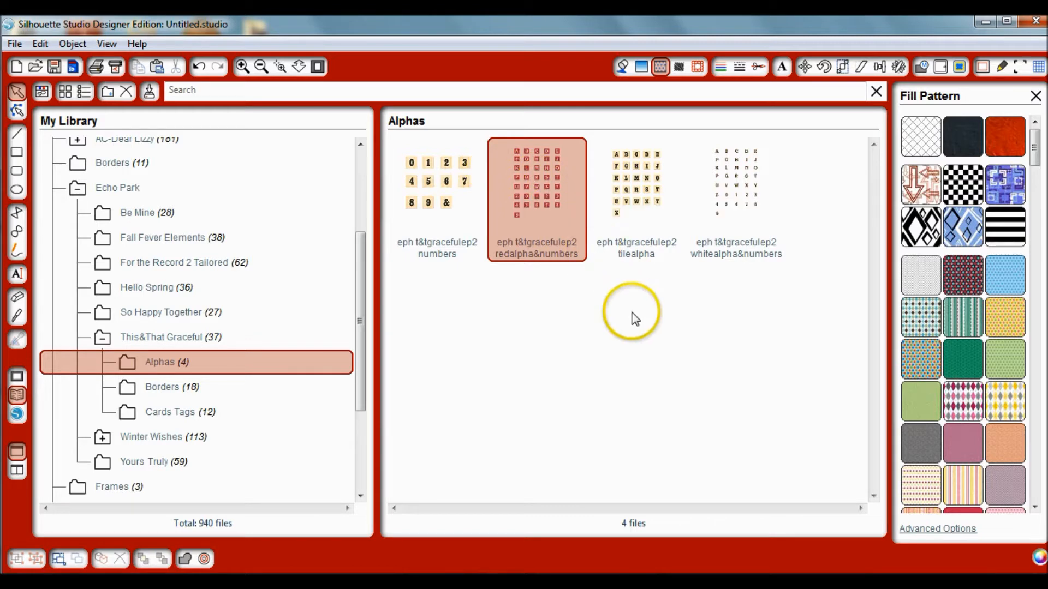
# - Add the red alphabet and numbers design from the This&That Graceful library and place it to the right of the banner
pyautogui.doubleClick(545, 188)
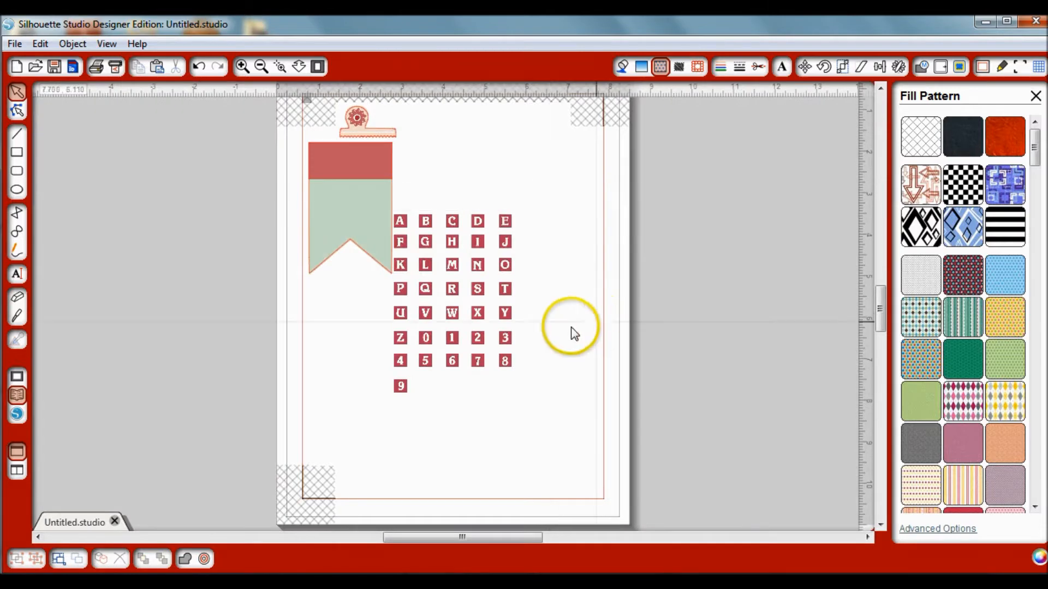
pyautogui.moveTo(484, 318); pyautogui.dragTo(476, 212)
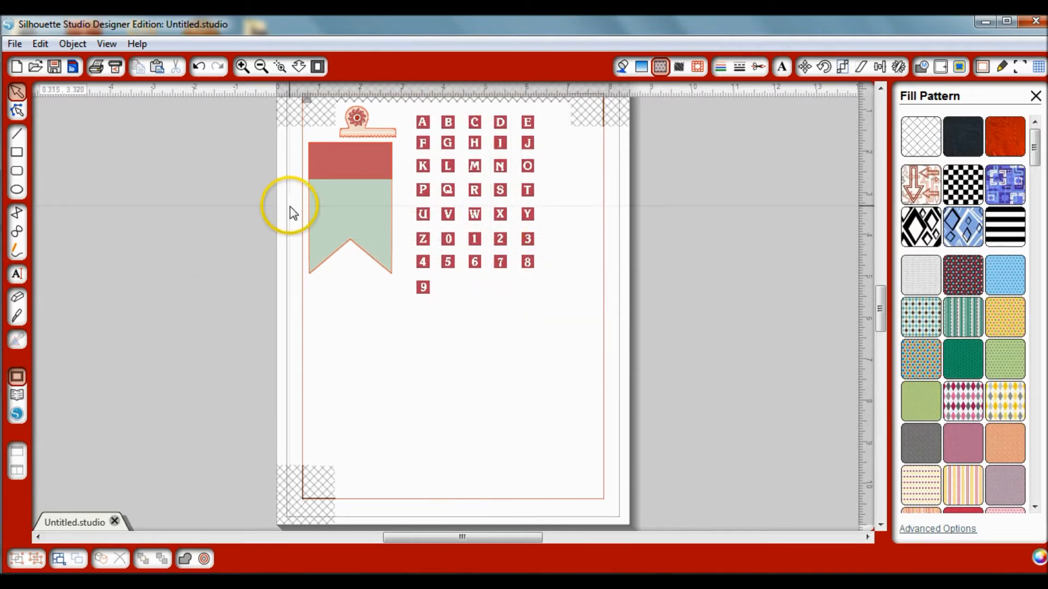
# - Draw separate rectangles around the A, C, H, N, R and 9 tiles of the alphabet design
pyautogui.click(17, 156)
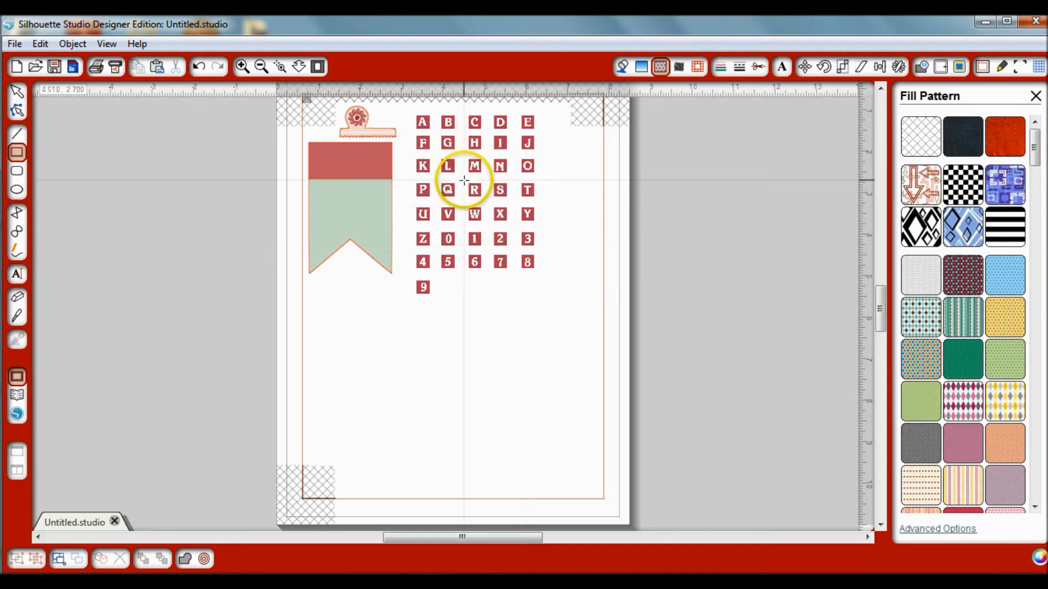
pyautogui.moveTo(464, 180); pyautogui.dragTo(484, 199)
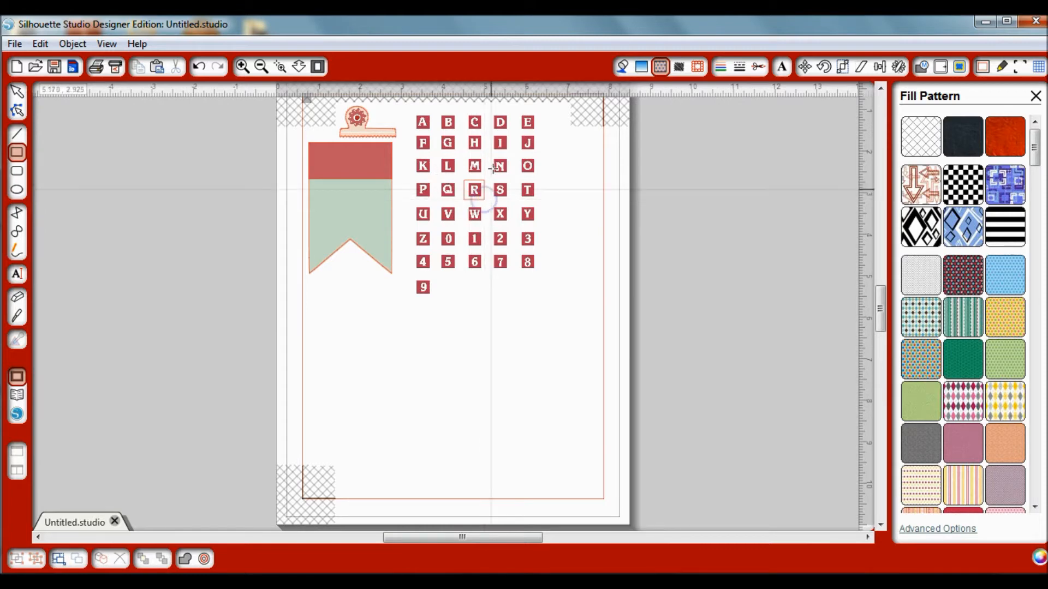
pyautogui.moveTo(411, 111); pyautogui.dragTo(432, 132)
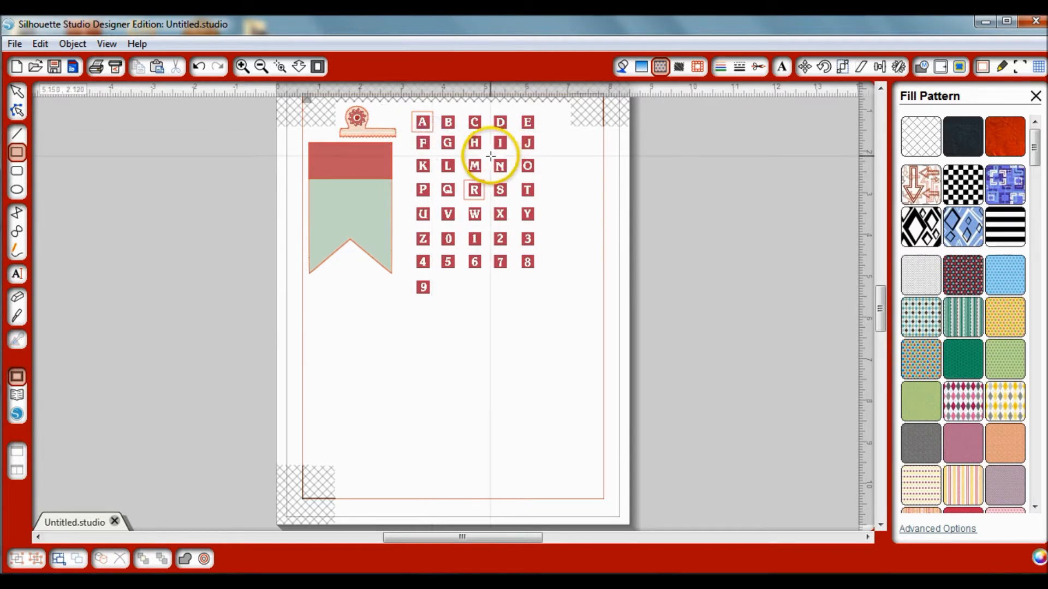
pyautogui.moveTo(490, 157); pyautogui.dragTo(511, 176)
pyautogui.moveTo(465, 109); pyautogui.dragTo(484, 152)
pyautogui.moveTo(410, 275); pyautogui.dragTo(437, 298)
pyautogui.click(513, 312)
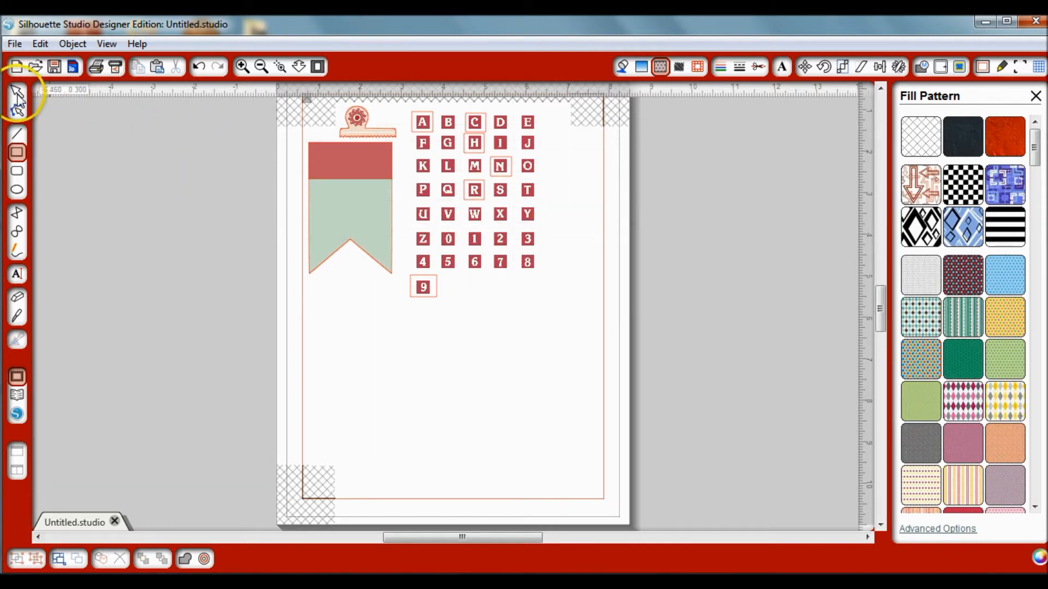
pyautogui.click(17, 92)
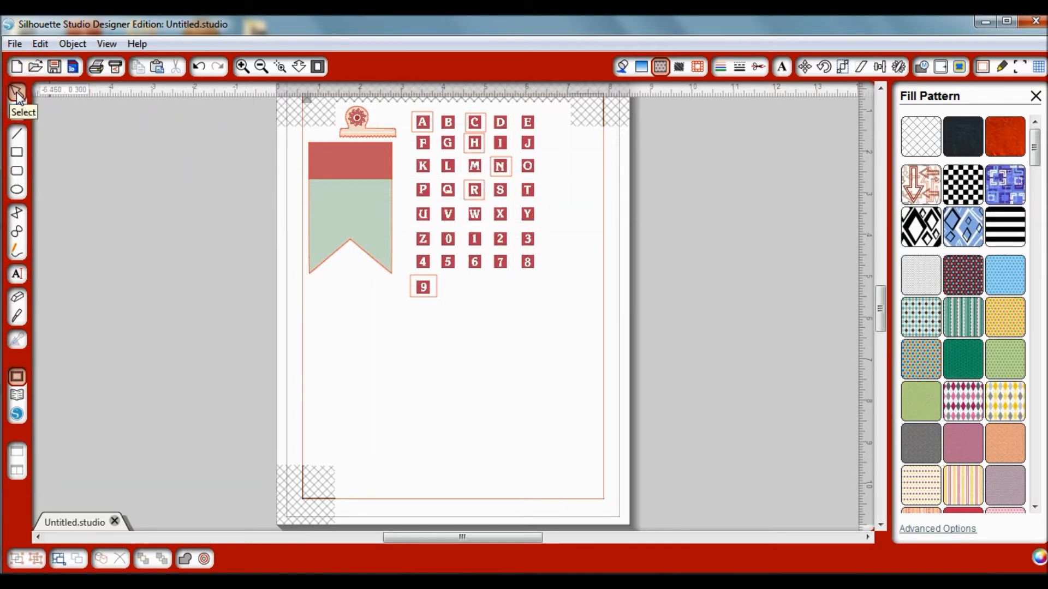
pyautogui.click(587, 381)
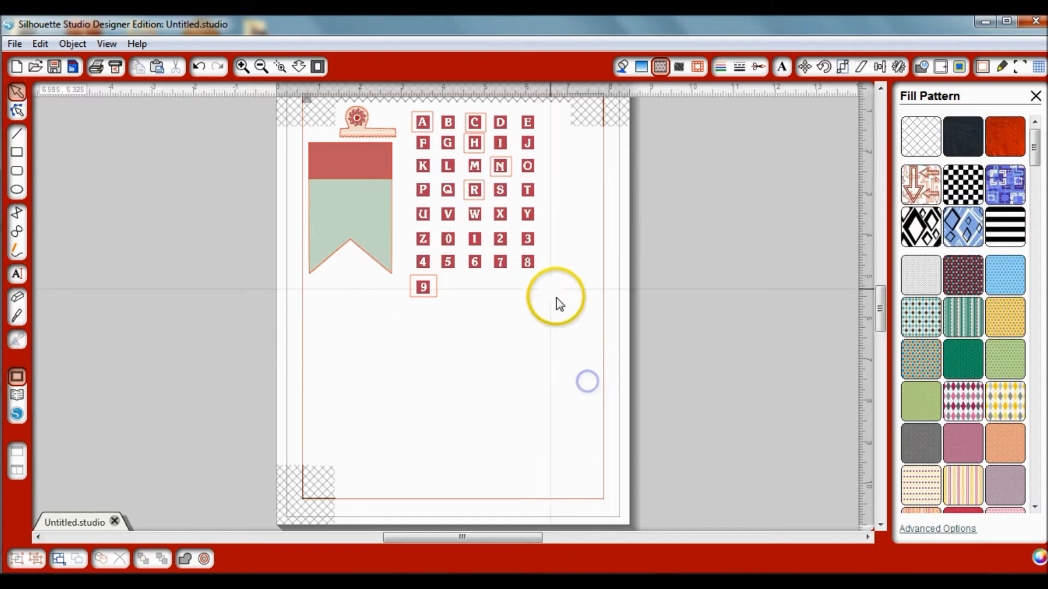
# - Crop the alphabet design with the drawn rectangles to keep only the A, C, H, N, R and 9 tiles
pyautogui.moveTo(527, 262); pyautogui.dragTo(503, 222)
pyautogui.click(199, 67)
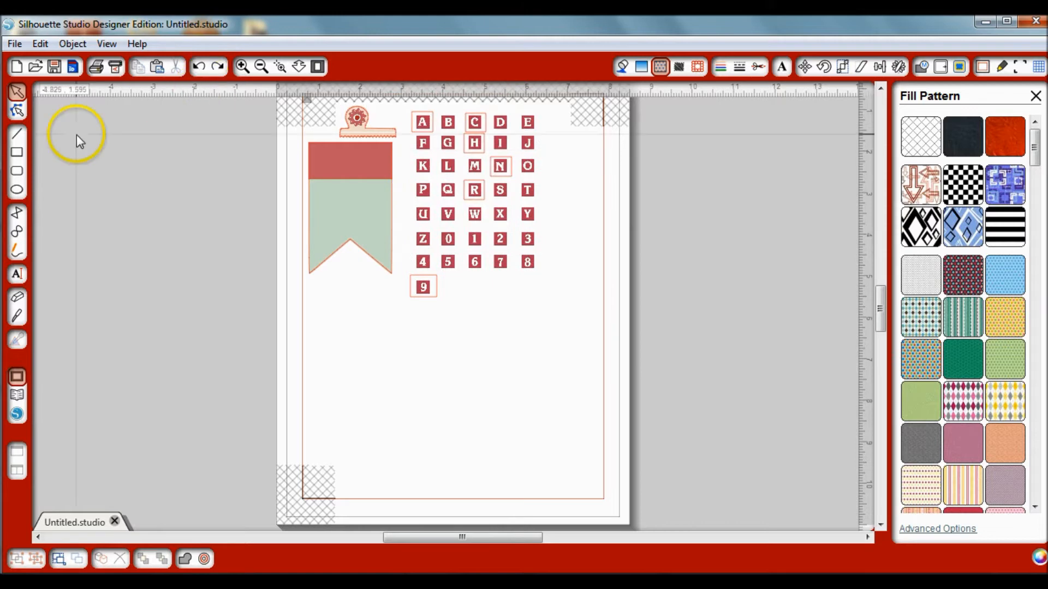
pyautogui.moveTo(589, 375); pyautogui.dragTo(402, 105)
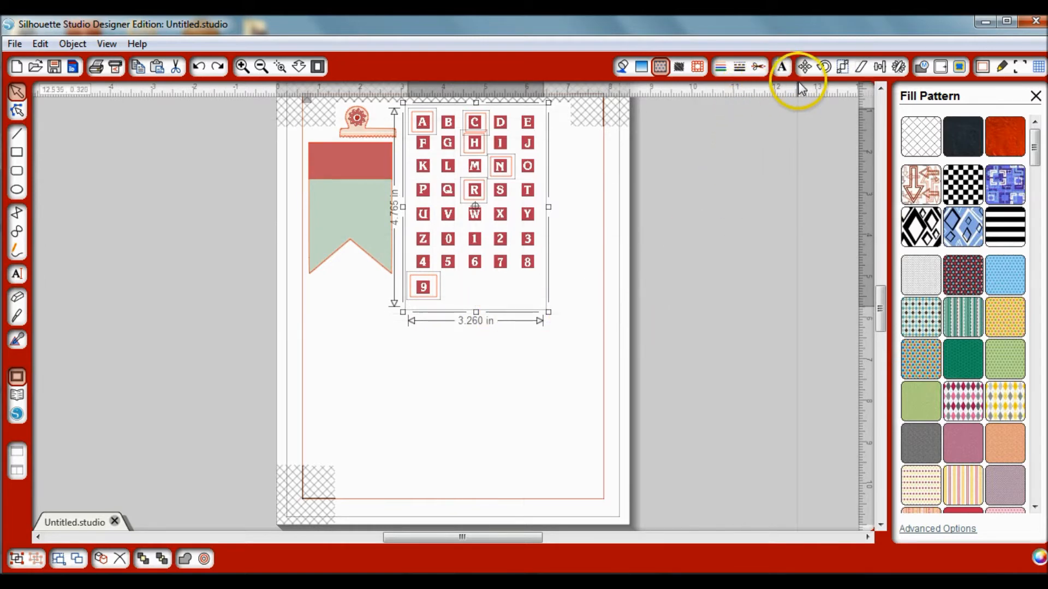
pyautogui.click(921, 68)
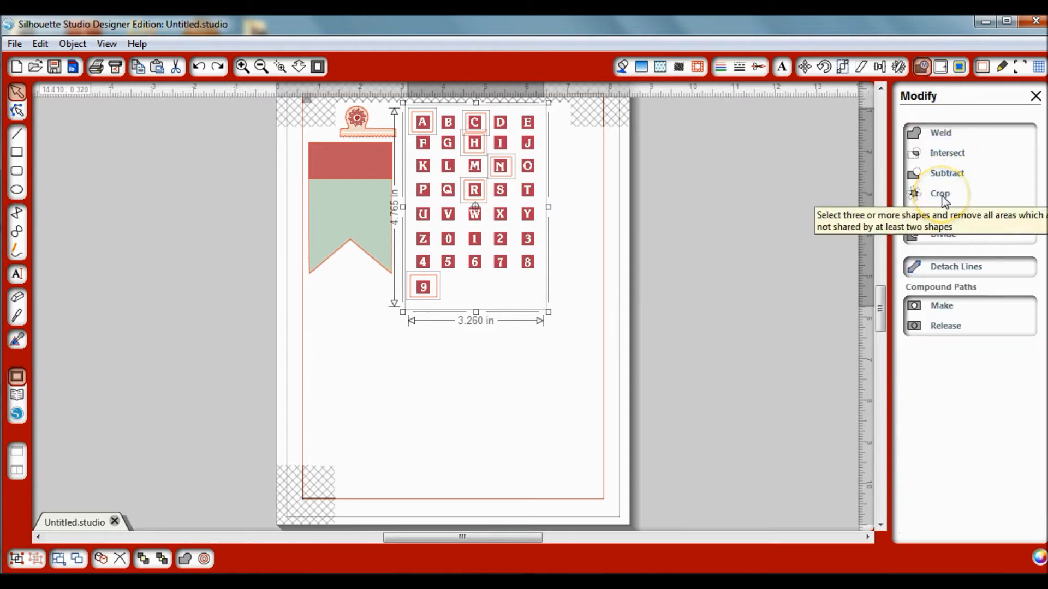
pyautogui.click(940, 194)
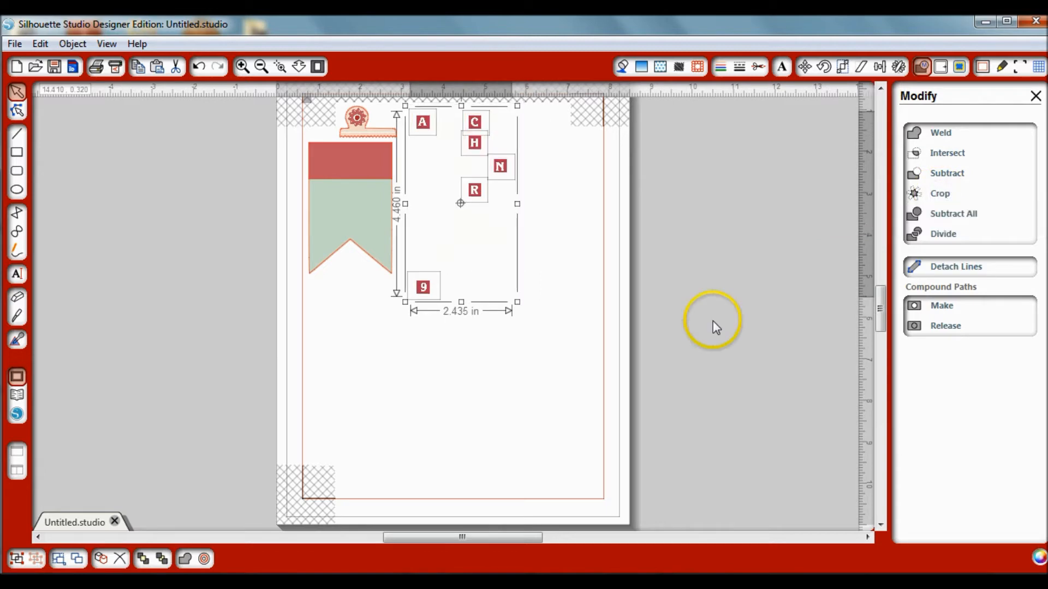
pyautogui.click(548, 376)
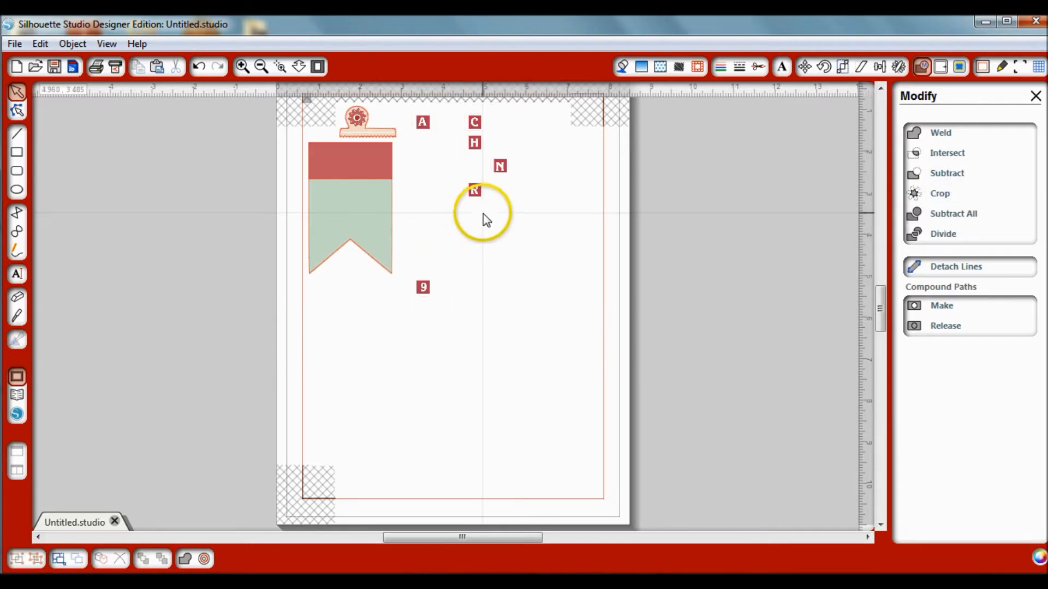
# - Arrange the cropped tiles in a row beside the clip to read RANCH 9
pyautogui.moveTo(476, 192); pyautogui.dragTo(420, 160)
pyautogui.click(497, 217)
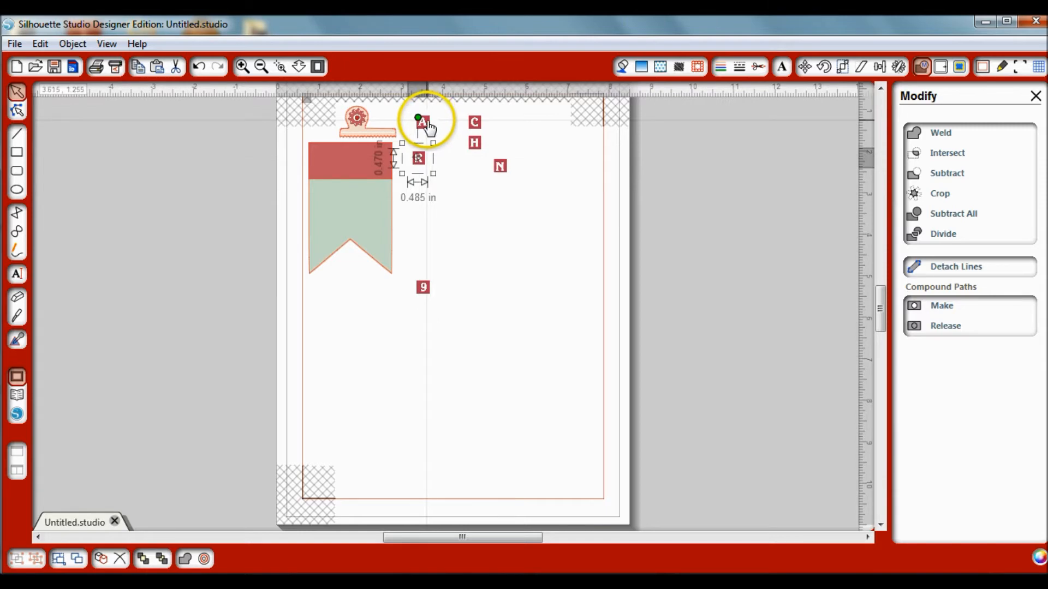
pyautogui.moveTo(422, 122); pyautogui.dragTo(431, 116)
pyautogui.moveTo(419, 158); pyautogui.dragTo(409, 115)
pyautogui.click(429, 116)
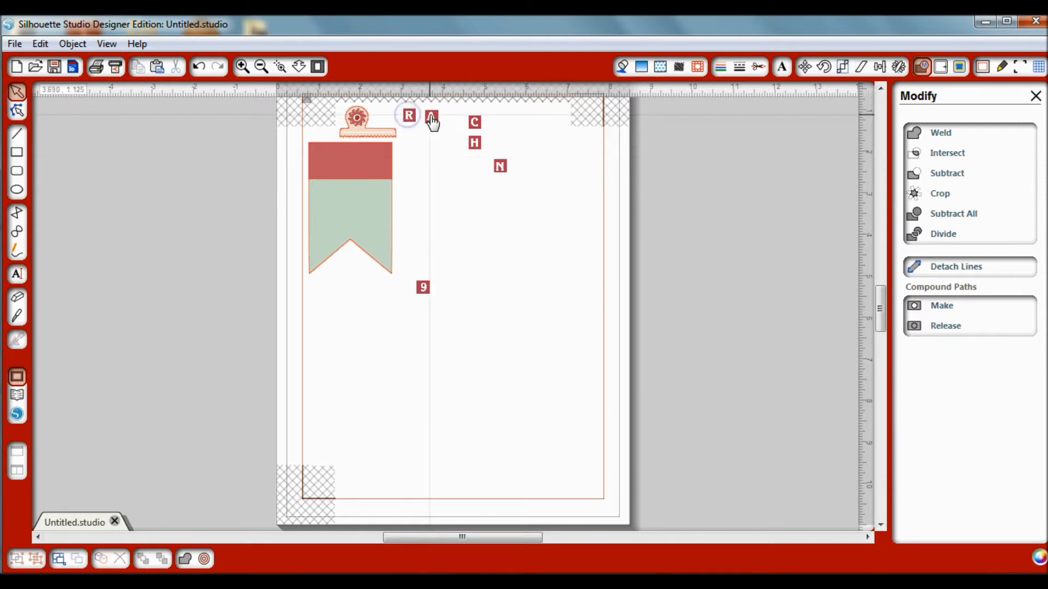
pyautogui.moveTo(500, 166); pyautogui.dragTo(480, 119)
pyautogui.moveTo(423, 288); pyautogui.dragTo(499, 126)
pyautogui.click(560, 154)
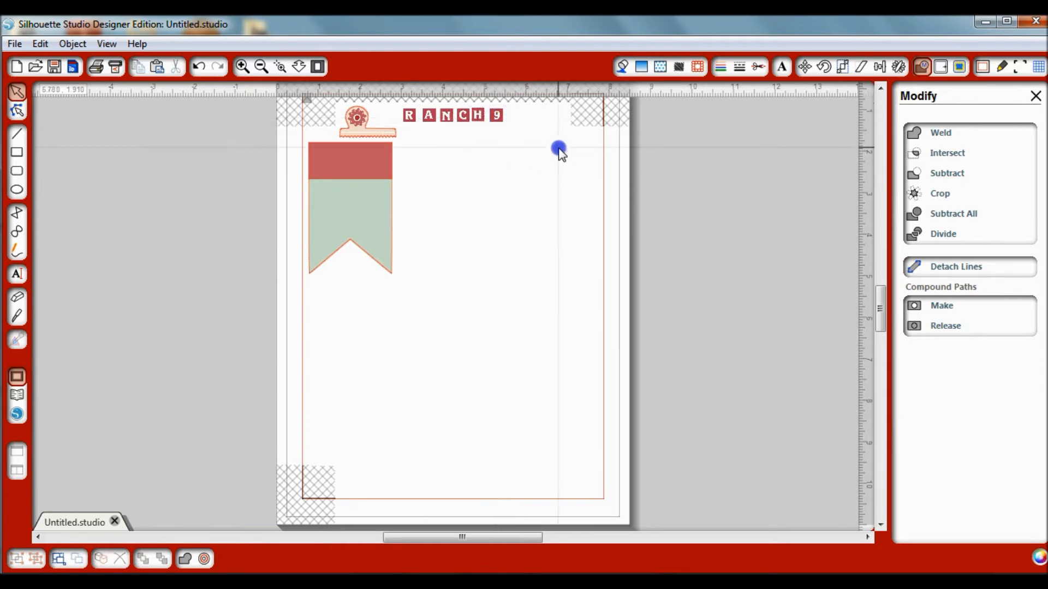
# - Duplicate the 9 tile and place the copy at the end of the row to read RANCH 99
pyautogui.click(498, 124)
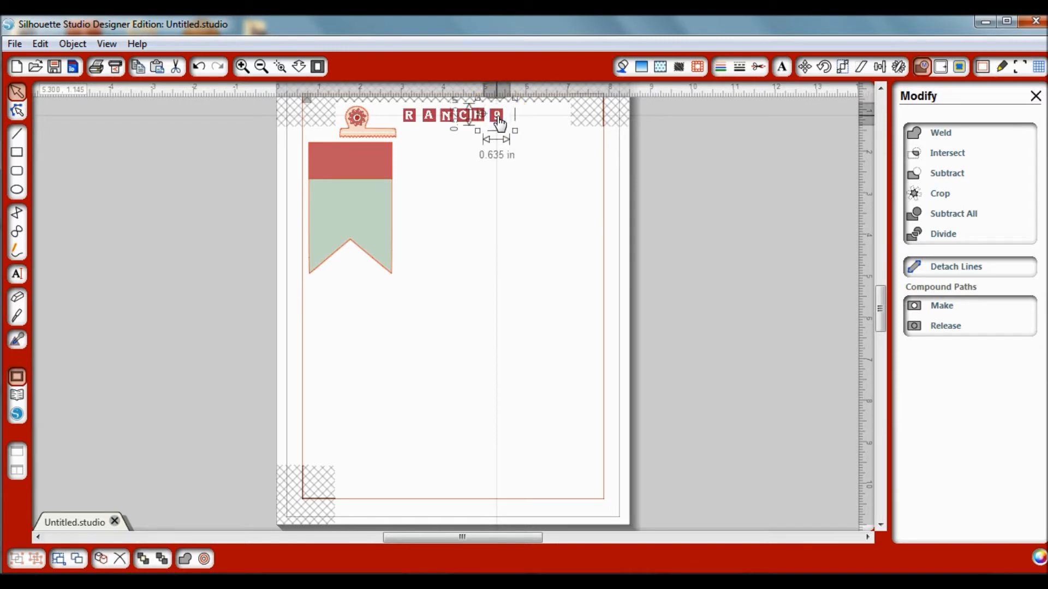
pyautogui.rightClick(499, 123)
pyautogui.click(539, 189)
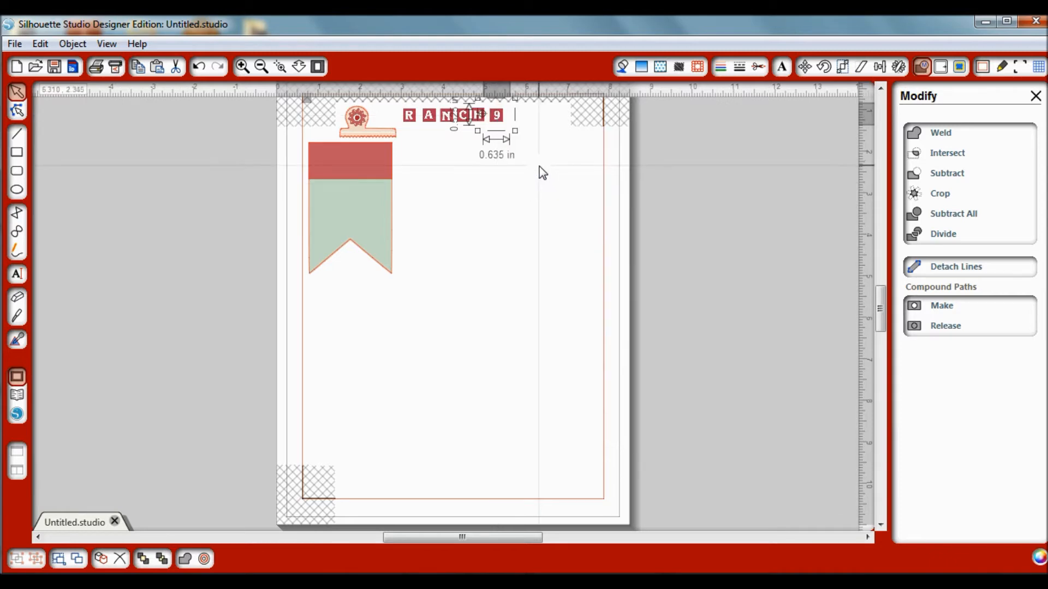
pyautogui.click(539, 168)
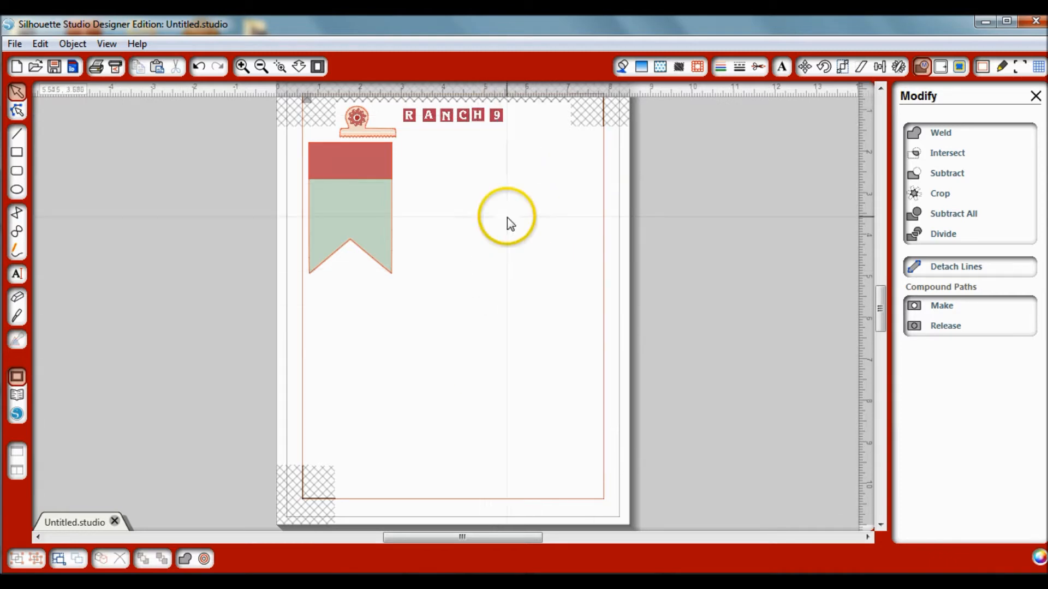
pyautogui.rightClick(522, 199)
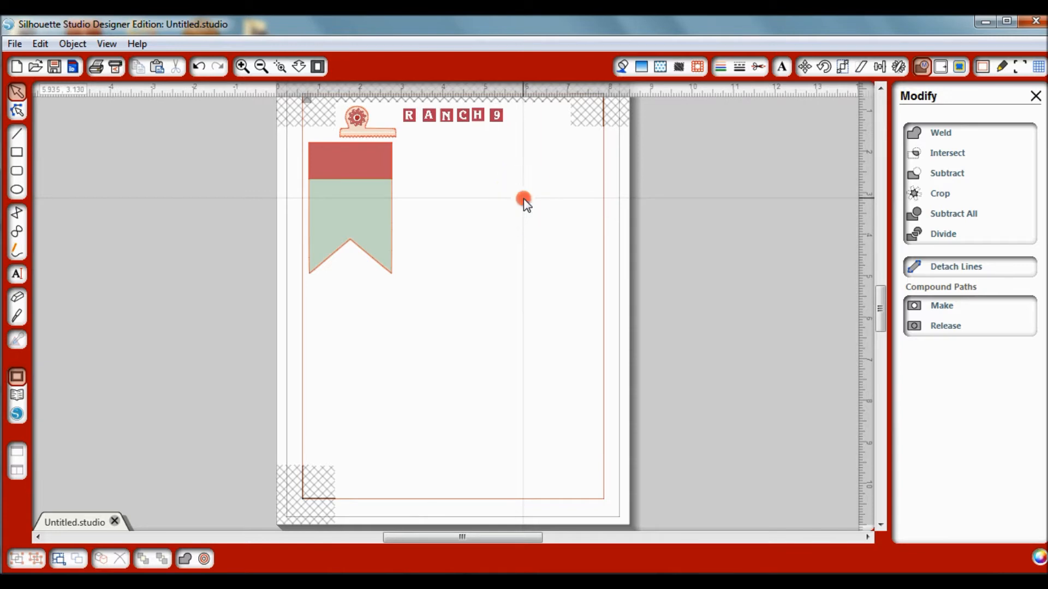
pyautogui.click(562, 232)
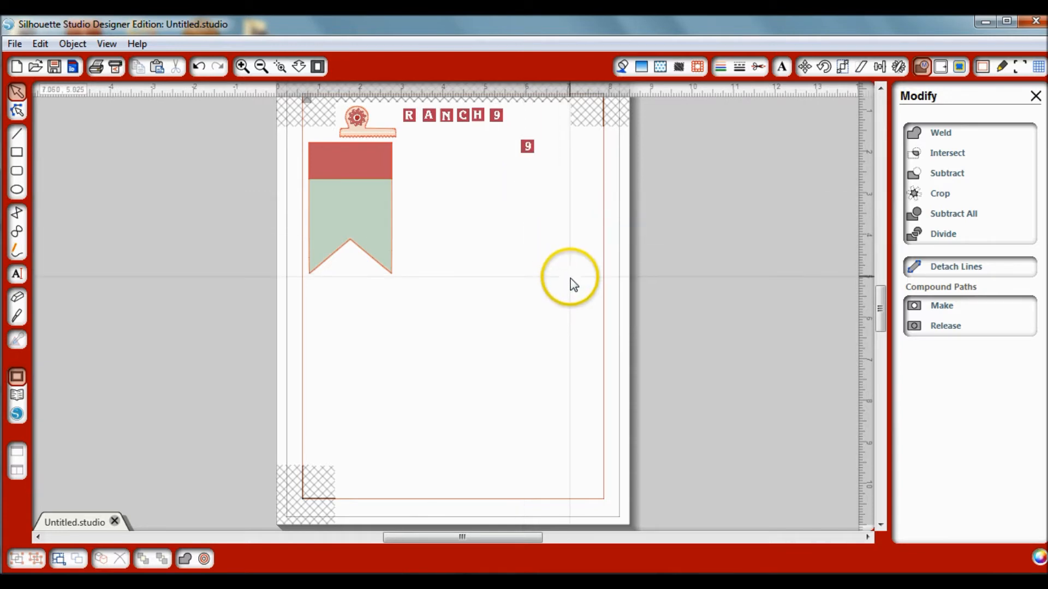
pyautogui.moveTo(527, 147); pyautogui.dragTo(513, 115)
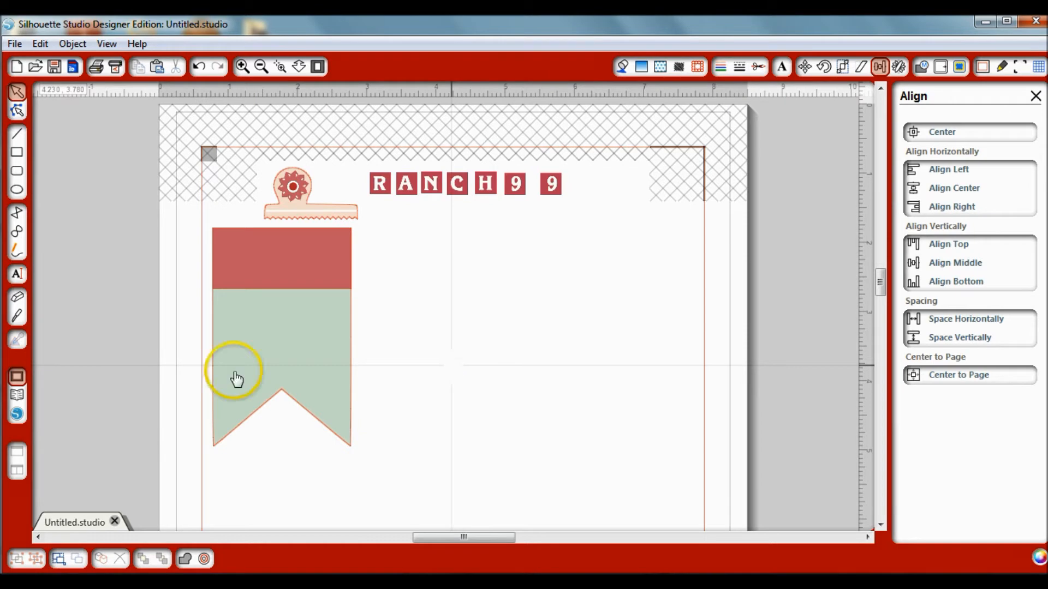
# - Insert the 4x3 Vertical Project Life card outline around the RANCH 99 tiles and tighten the tile spacing
pyautogui.click(17, 397)
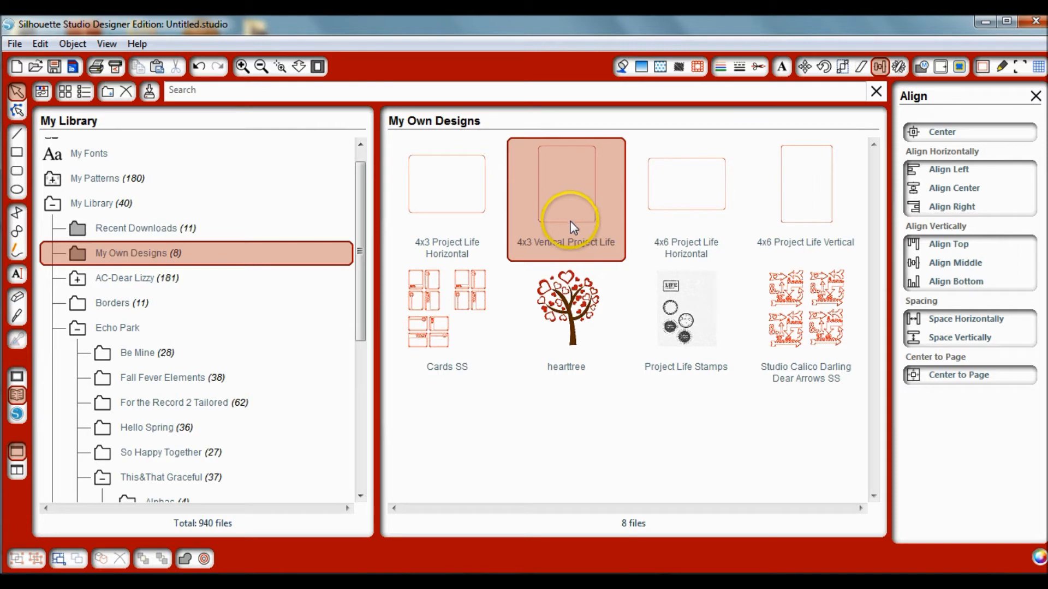
pyautogui.doubleClick(561, 242)
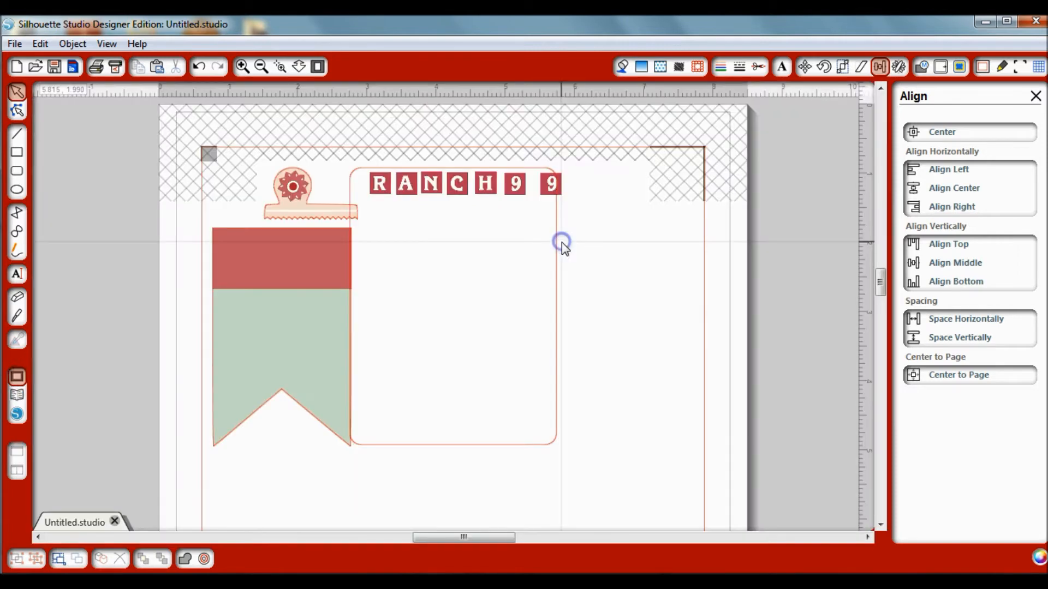
pyautogui.moveTo(461, 446)
pyautogui.mouseDown()
pyautogui.moveTo(519, 460)
pyautogui.moveTo(475, 432)
pyautogui.mouseUp()
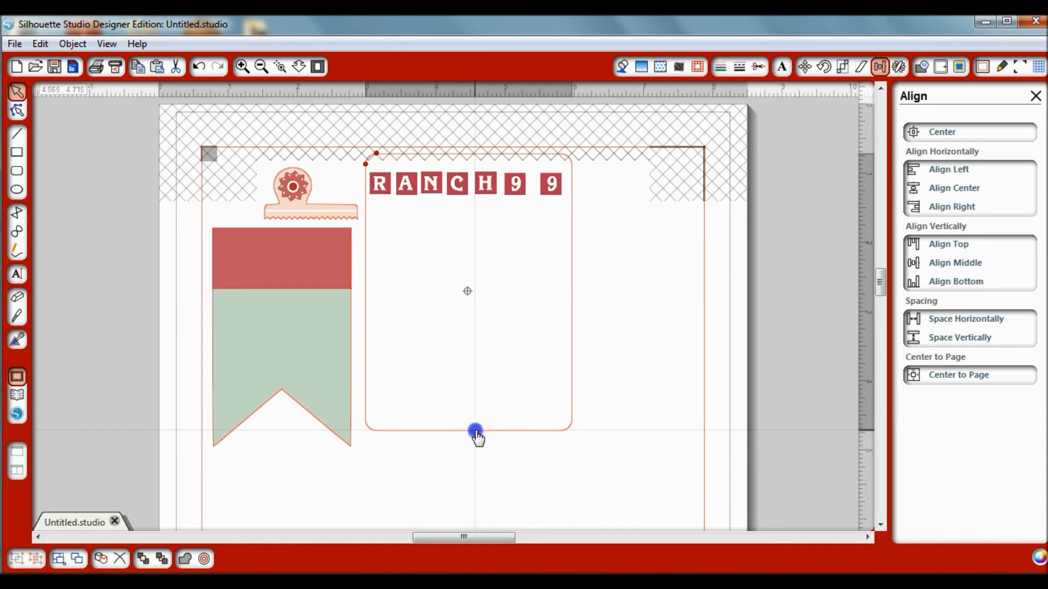
pyautogui.moveTo(476, 432); pyautogui.dragTo(476, 431)
pyautogui.moveTo(485, 190)
pyautogui.mouseDown()
pyautogui.moveTo(482, 200)
pyautogui.moveTo(480, 186)
pyautogui.moveTo(553, 187)
pyautogui.moveTo(535, 187)
pyautogui.mouseUp()
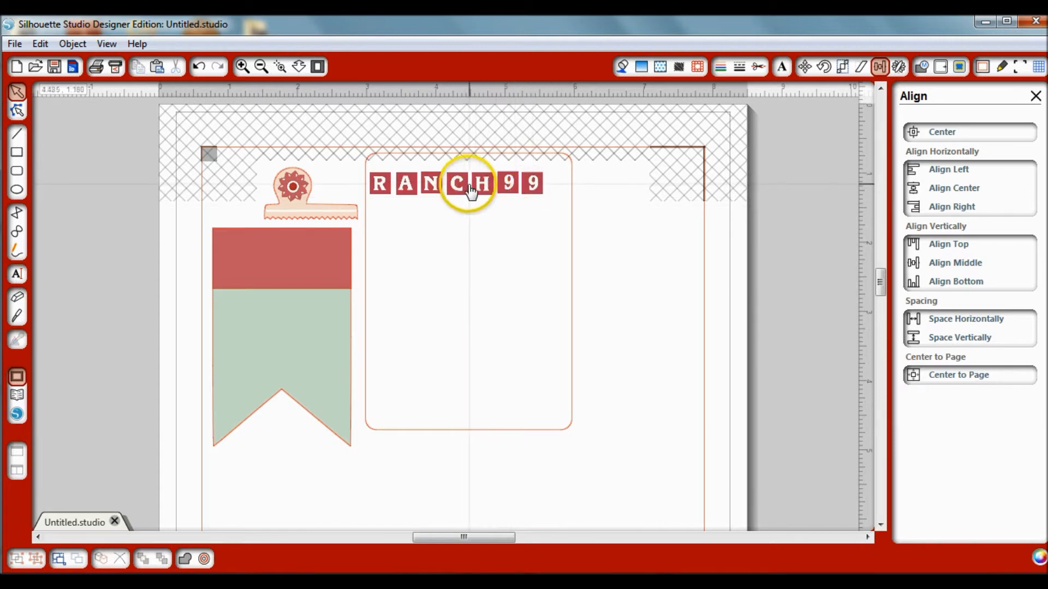
# - Move the card outline away from the tiles so that it extends past the page's right edge
pyautogui.moveTo(480, 430)
pyautogui.mouseDown()
pyautogui.moveTo(653, 452)
pyautogui.moveTo(613, 494)
pyautogui.mouseUp()
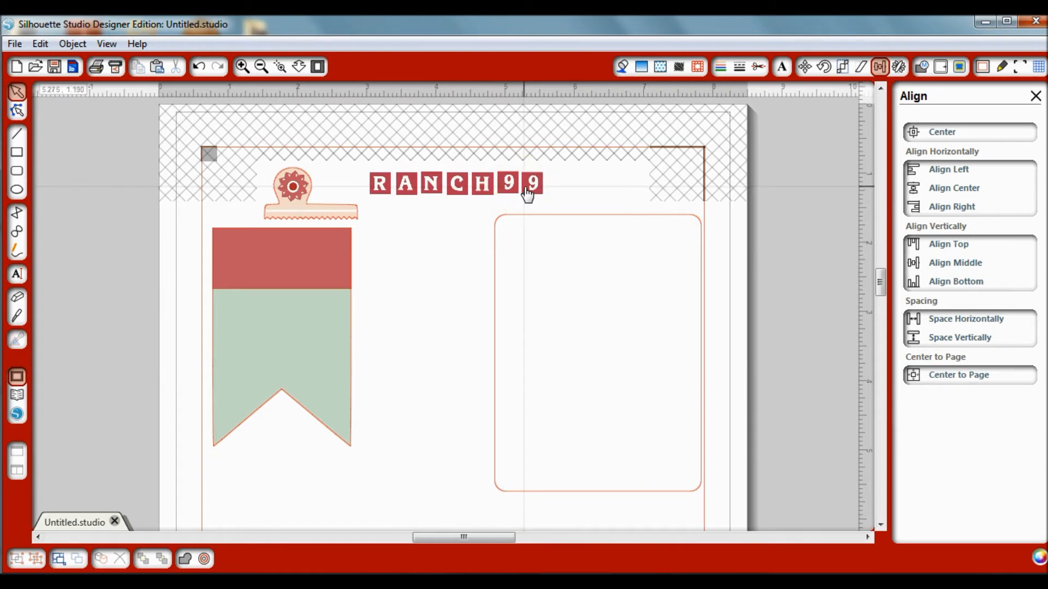
pyautogui.click(615, 224)
pyautogui.moveTo(617, 222); pyautogui.dragTo(790, 269)
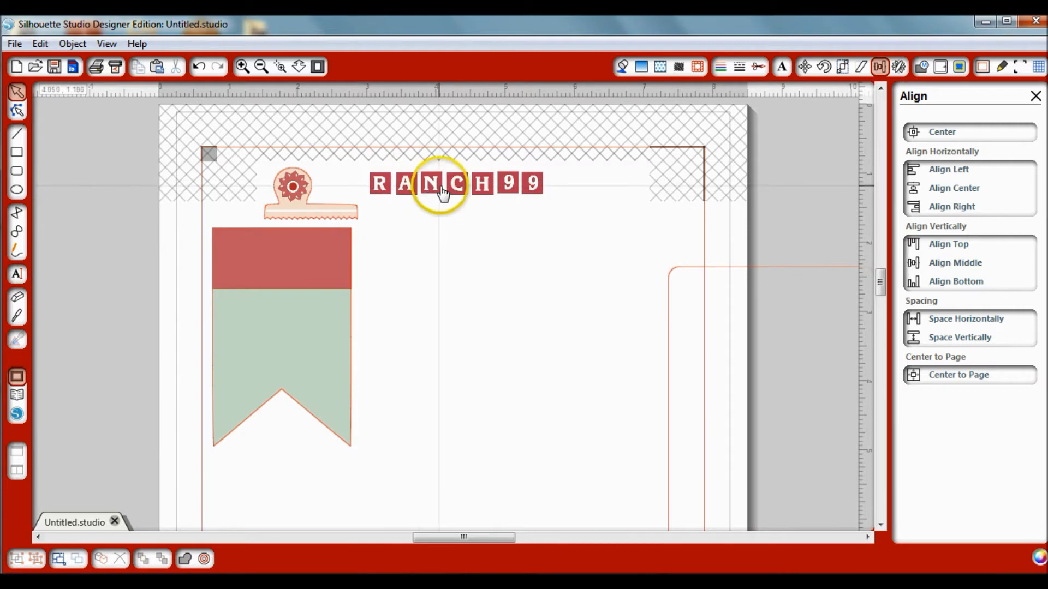
# - Shift the clip slightly left and down above the banner
pyautogui.click(542, 206)
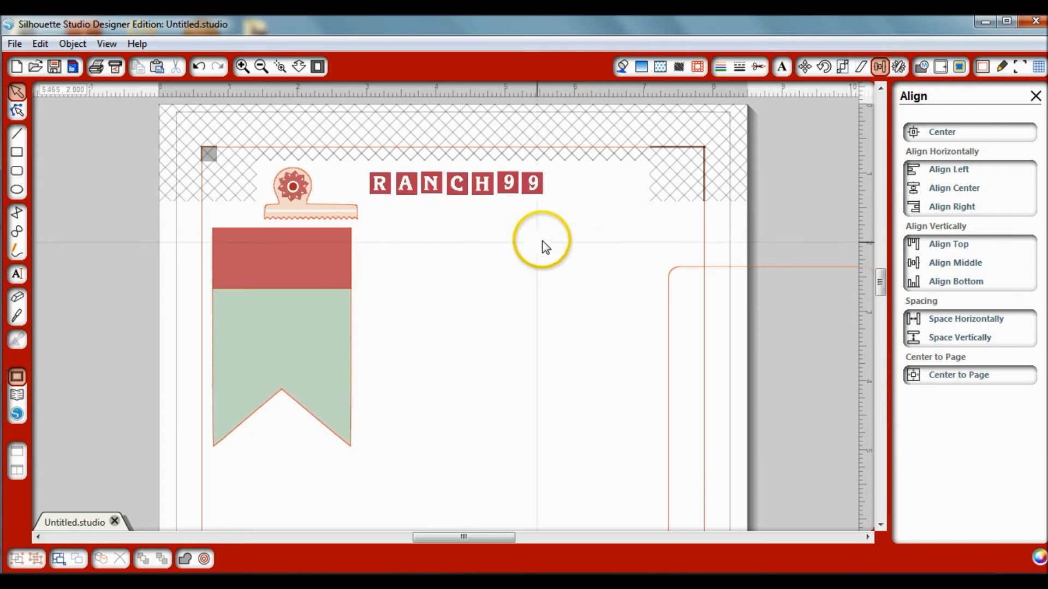
pyautogui.click(18, 93)
pyautogui.moveTo(360, 172)
pyautogui.mouseDown()
pyautogui.moveTo(384, 180)
pyautogui.moveTo(352, 168)
pyautogui.mouseUp()
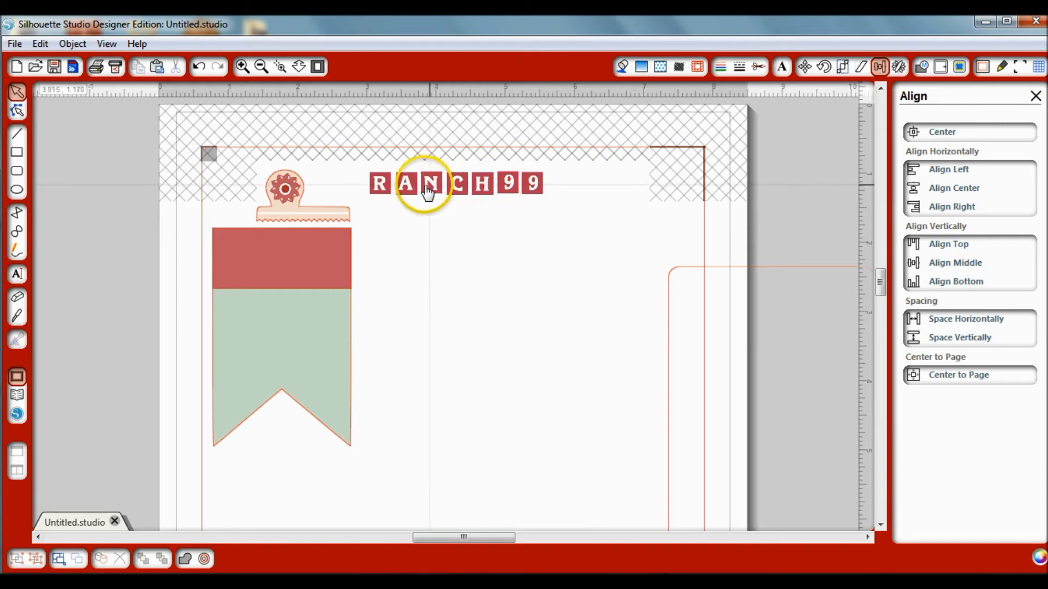
# - Trace the outer edge of the RANCH 99 tiles with the High Pass Filter off and the threshold at 100%
pyautogui.click(760, 68)
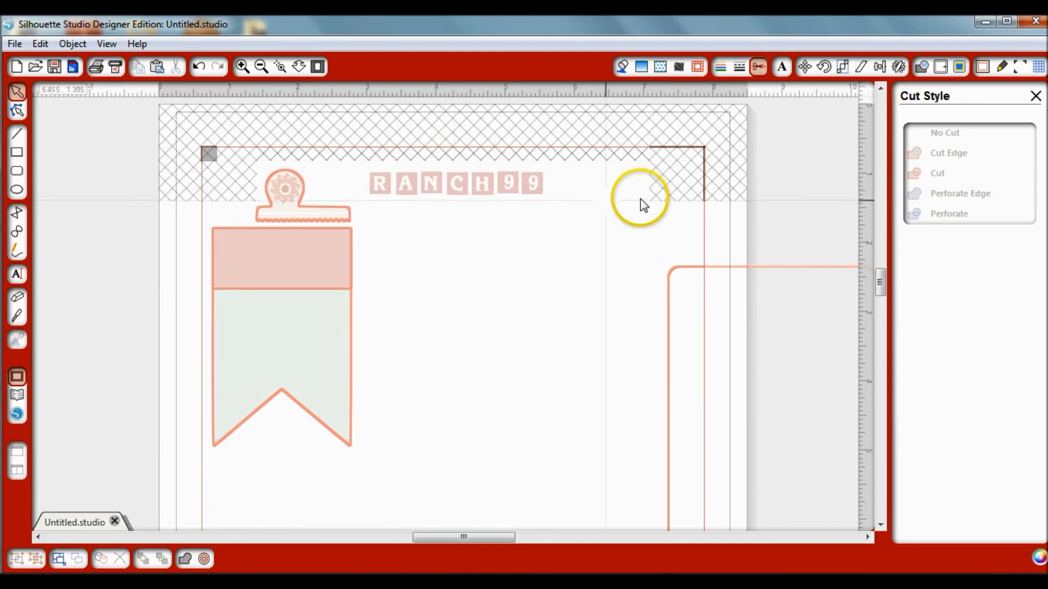
pyautogui.click(960, 67)
pyautogui.click(941, 129)
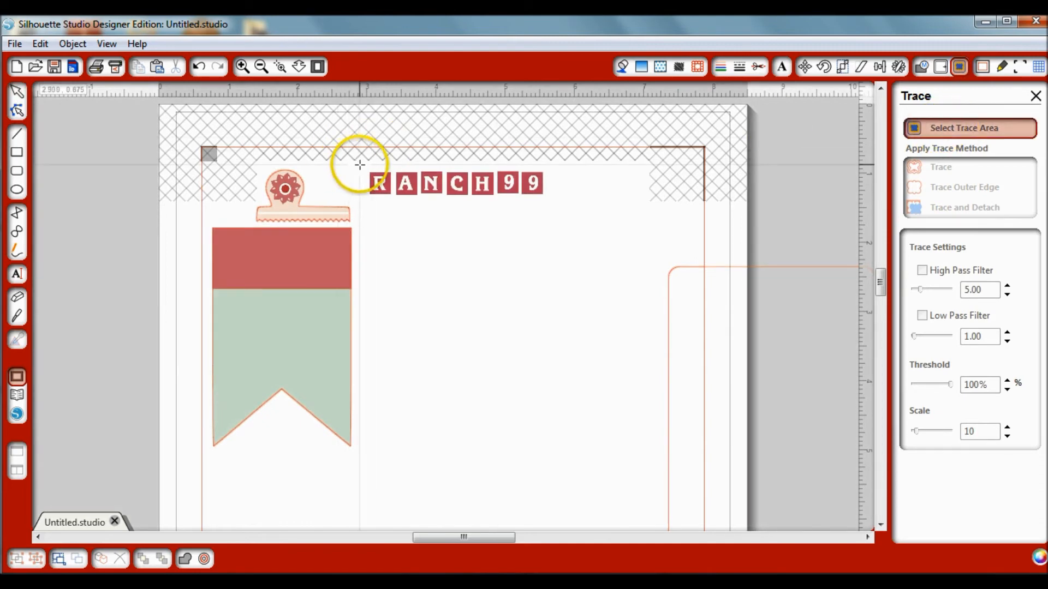
pyautogui.moveTo(364, 166)
pyautogui.mouseDown()
pyautogui.moveTo(479, 203)
pyautogui.moveTo(559, 210)
pyautogui.mouseUp()
pyautogui.click(922, 270)
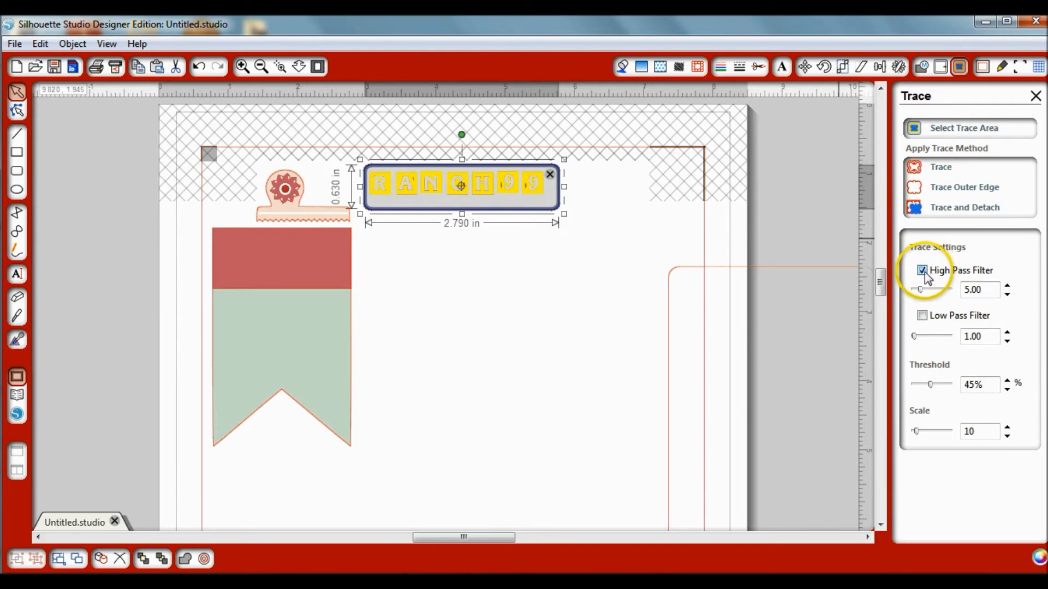
pyautogui.click(924, 271)
pyautogui.moveTo(931, 386); pyautogui.dragTo(940, 385)
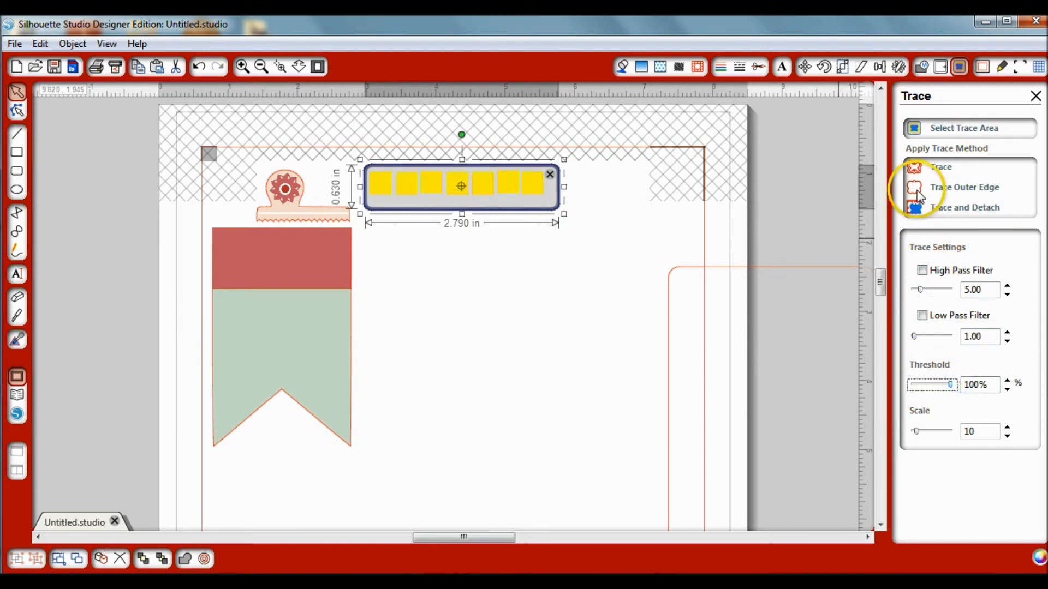
pyautogui.click(966, 189)
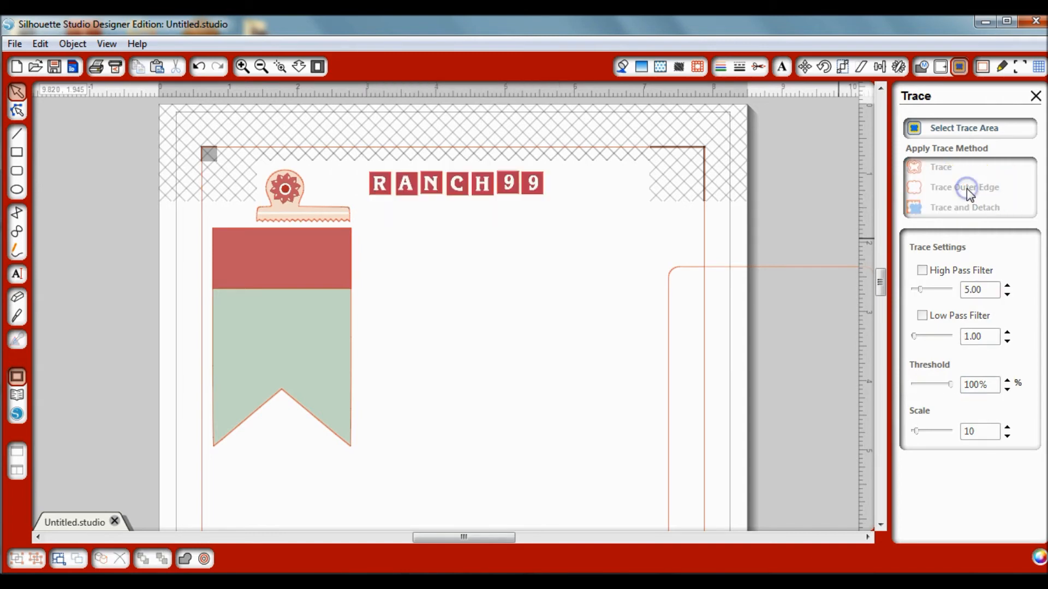
# - Show the cut lines and ungroup the banner into its red header and green body
pyautogui.click(758, 66)
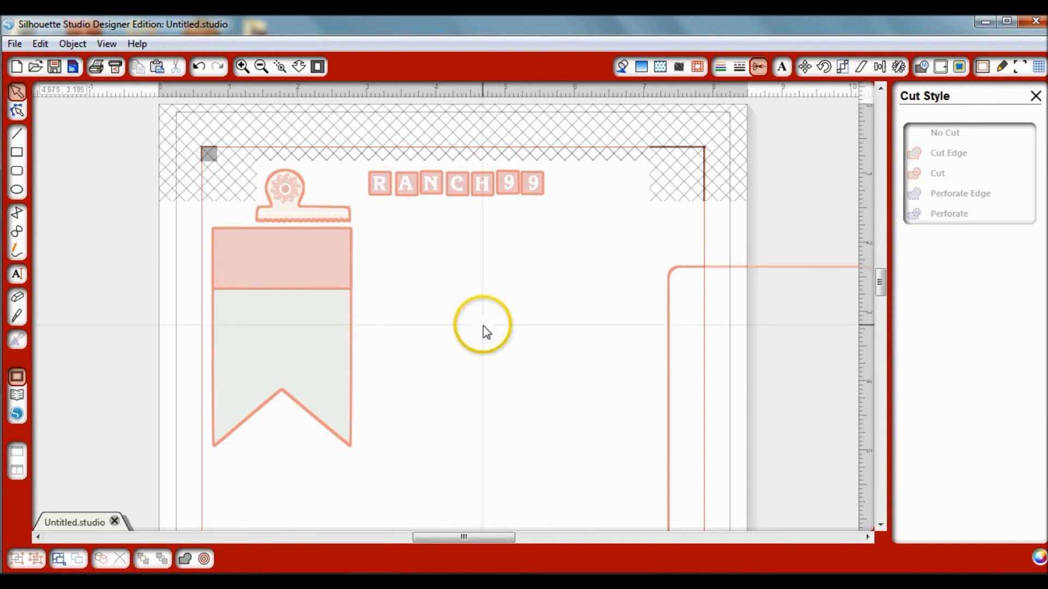
pyautogui.click(301, 290)
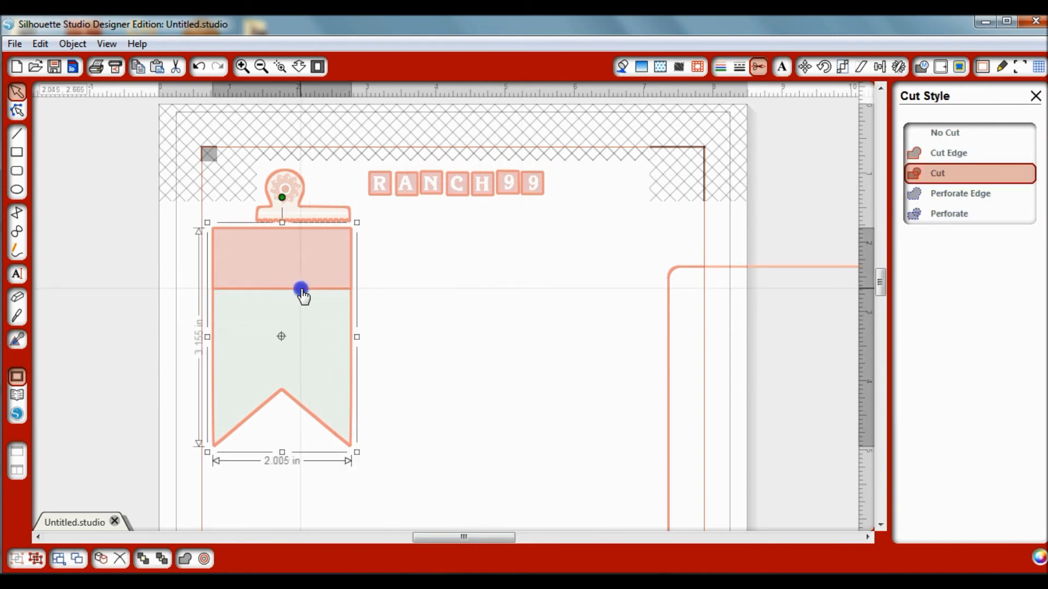
pyautogui.rightClick(306, 305)
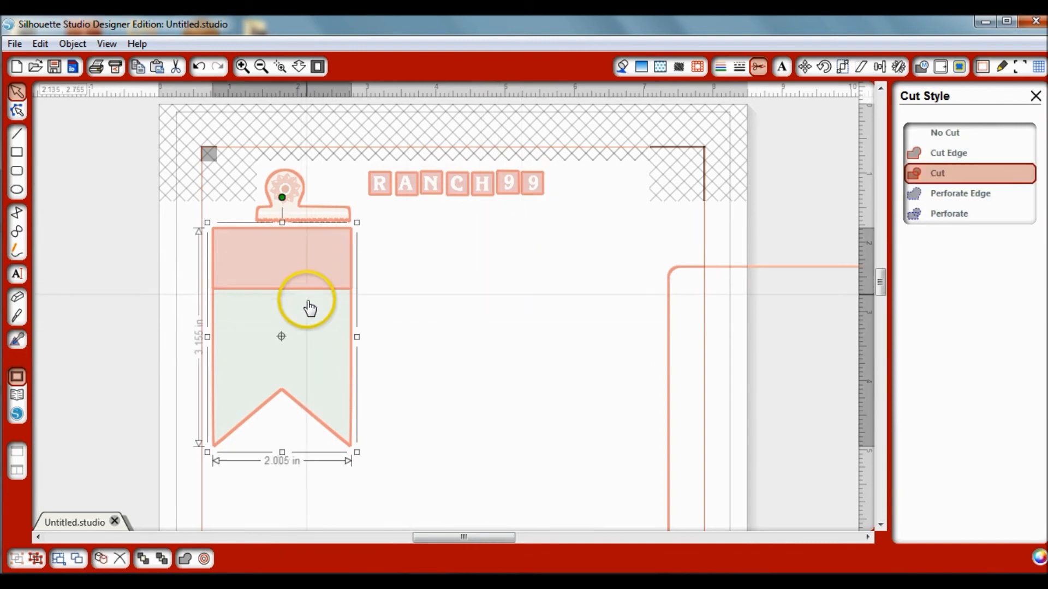
pyautogui.click(375, 437)
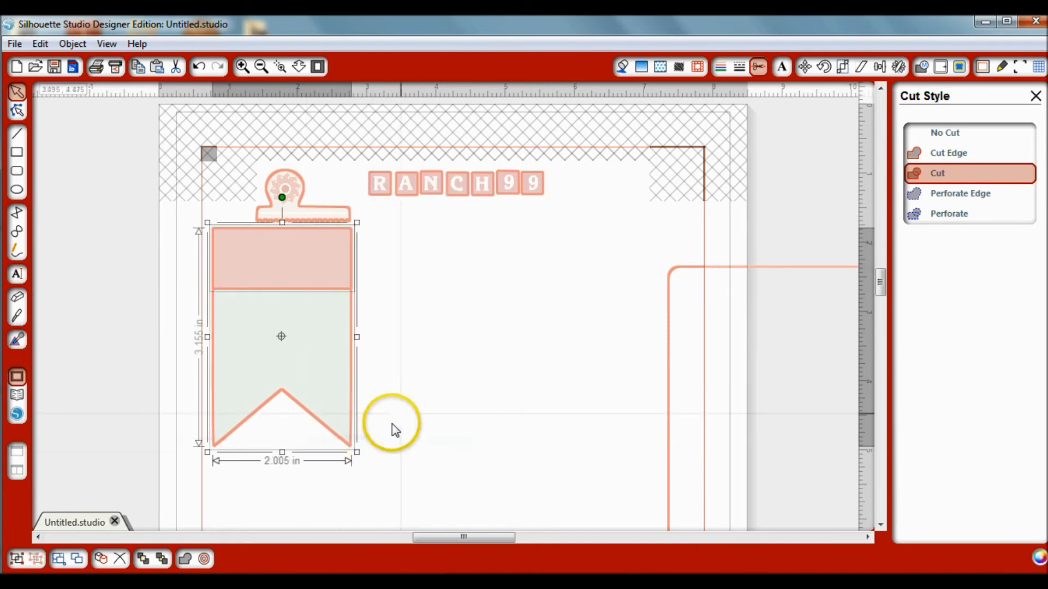
pyautogui.click(431, 380)
# - Set the banner's red header rectangle to No Cut so only the banner's outline is cut
pyautogui.click(304, 288)
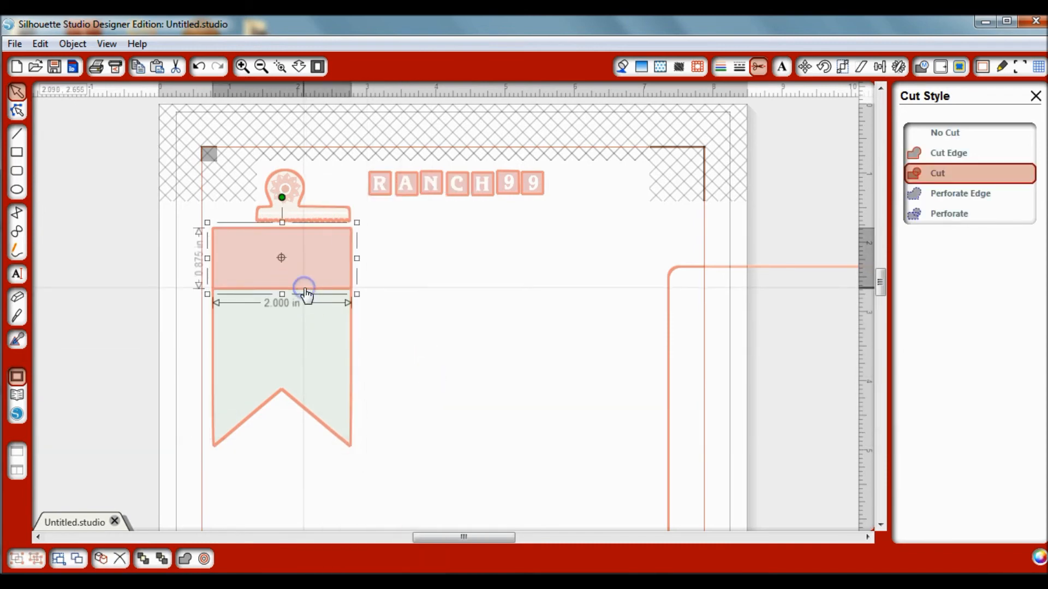
pyautogui.click(760, 67)
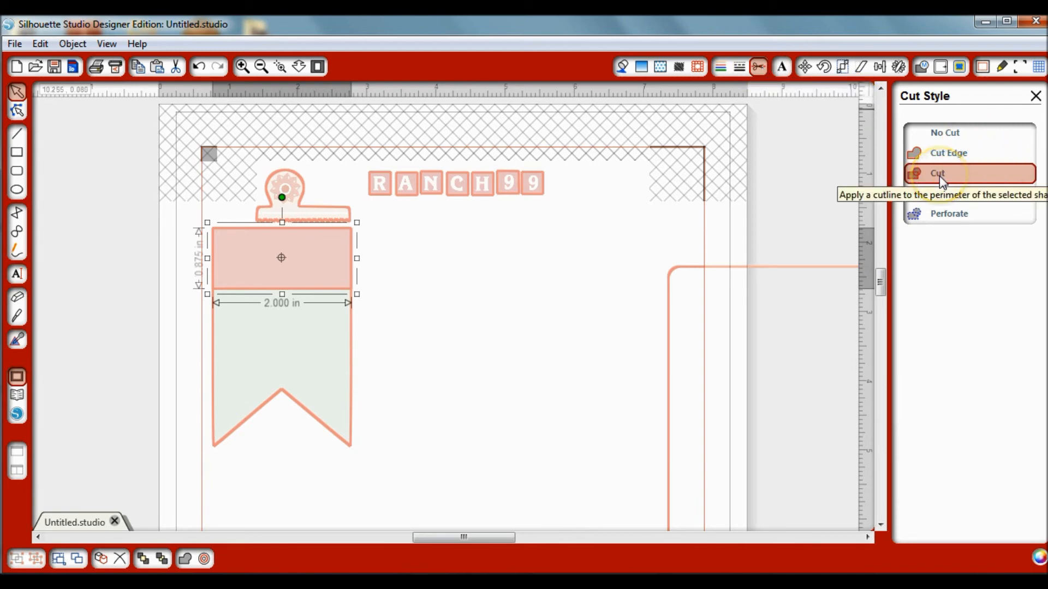
pyautogui.click(956, 138)
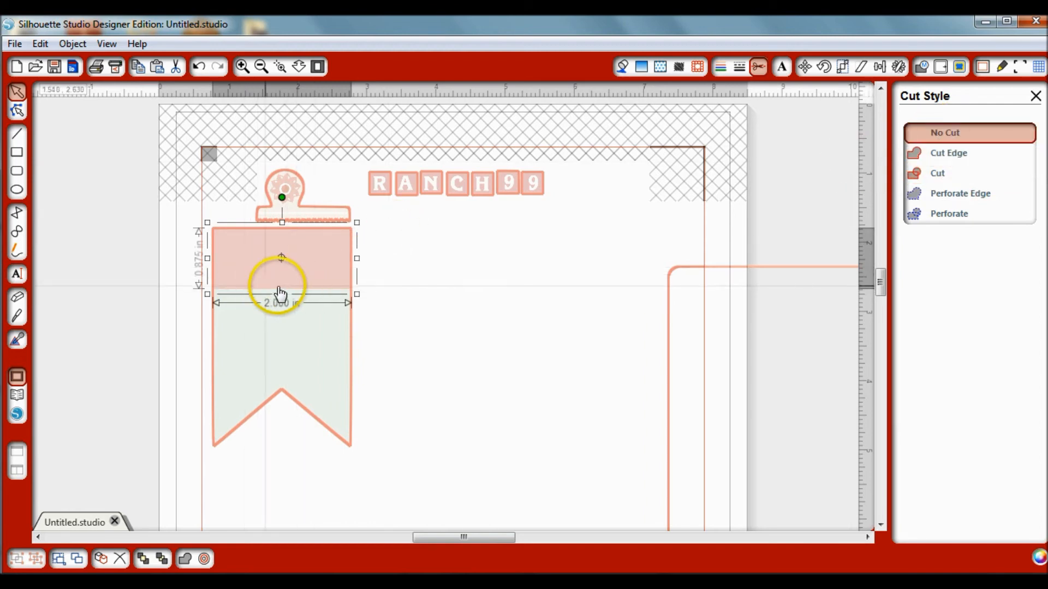
pyautogui.click(466, 315)
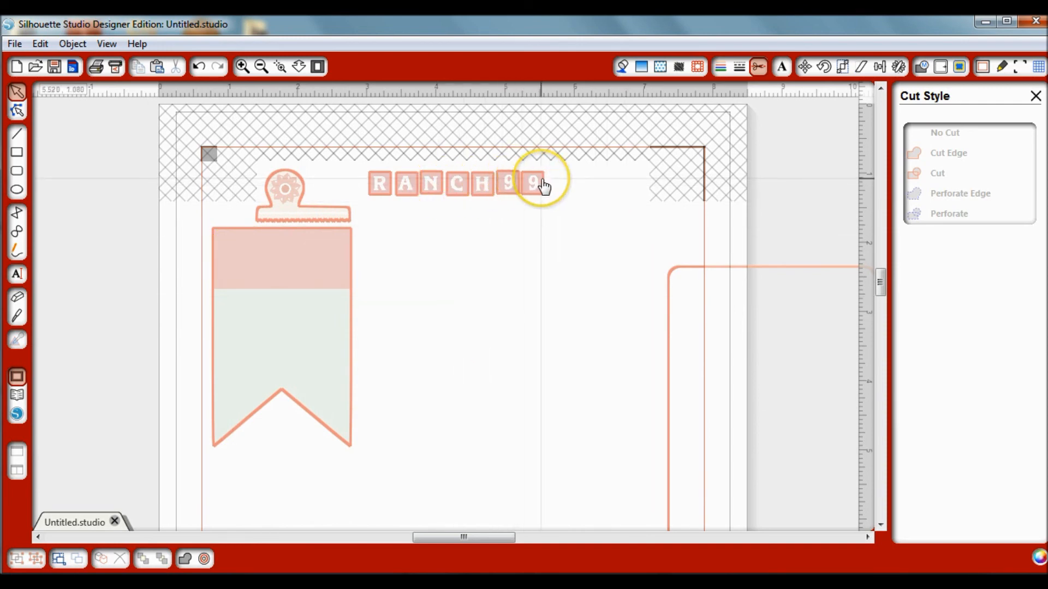
# - Draw a rectangle about 2.81 in wide and 0.55 in high around the RANCH 99 tiles
pyautogui.click(18, 155)
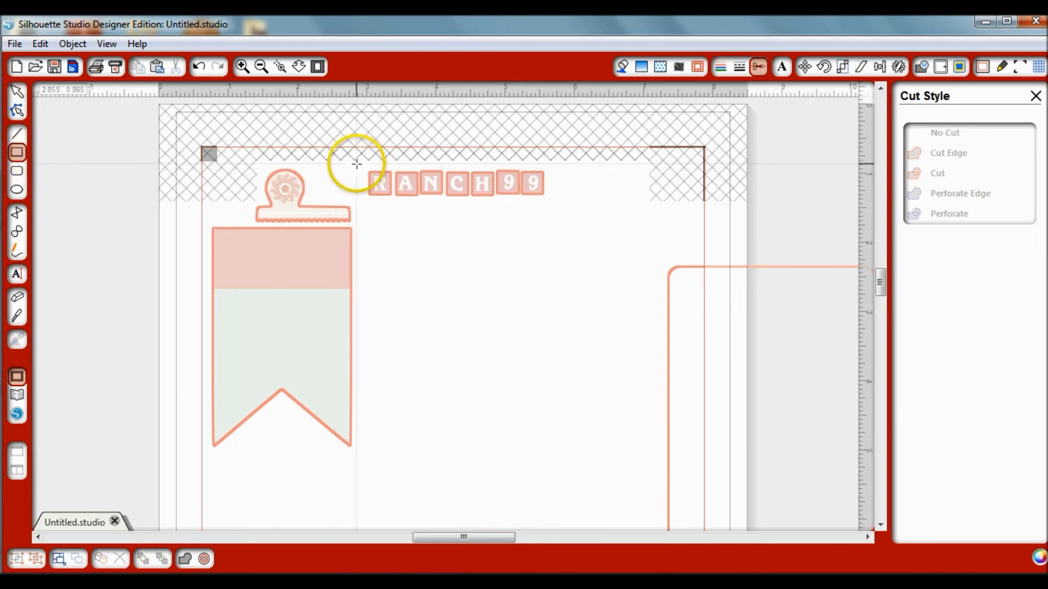
pyautogui.moveTo(359, 165); pyautogui.dragTo(554, 203)
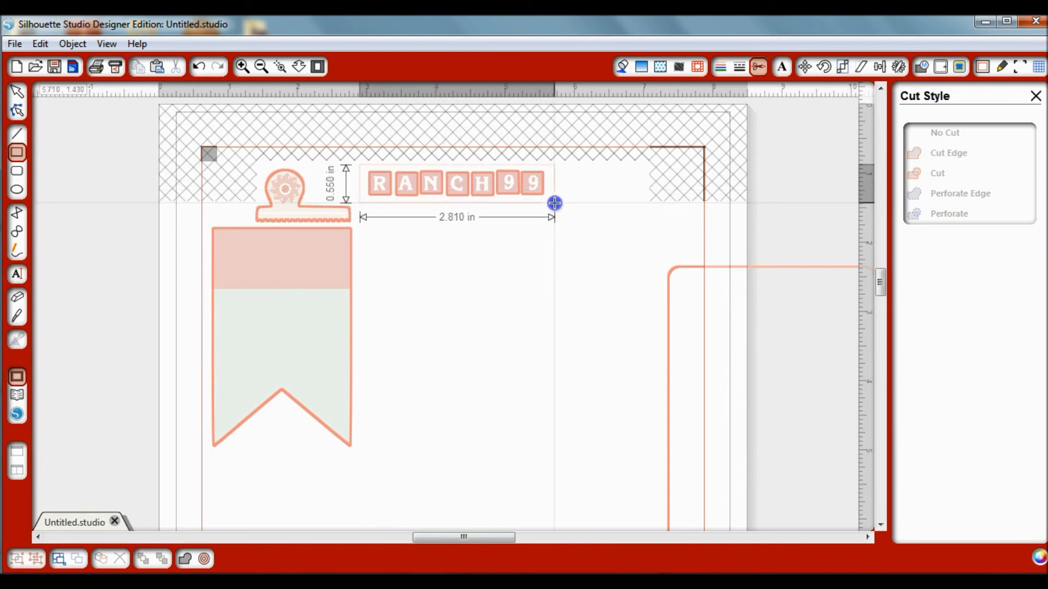
pyautogui.moveTo(554, 203); pyautogui.dragTo(554, 203)
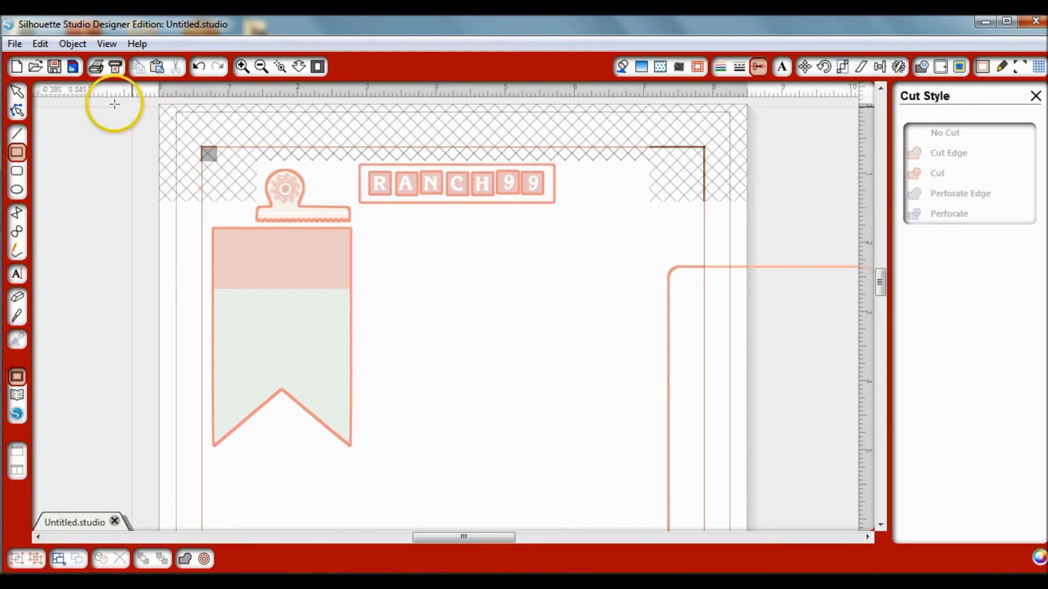
pyautogui.click(17, 92)
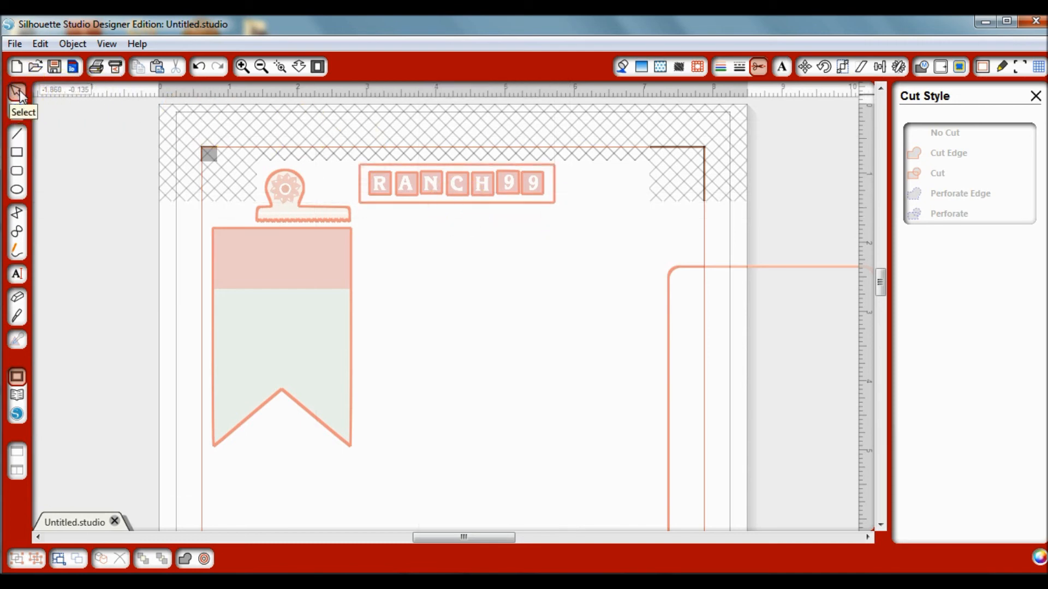
# - Send the rectangle around the RANCH 99 tiles to the back
pyautogui.click(520, 203)
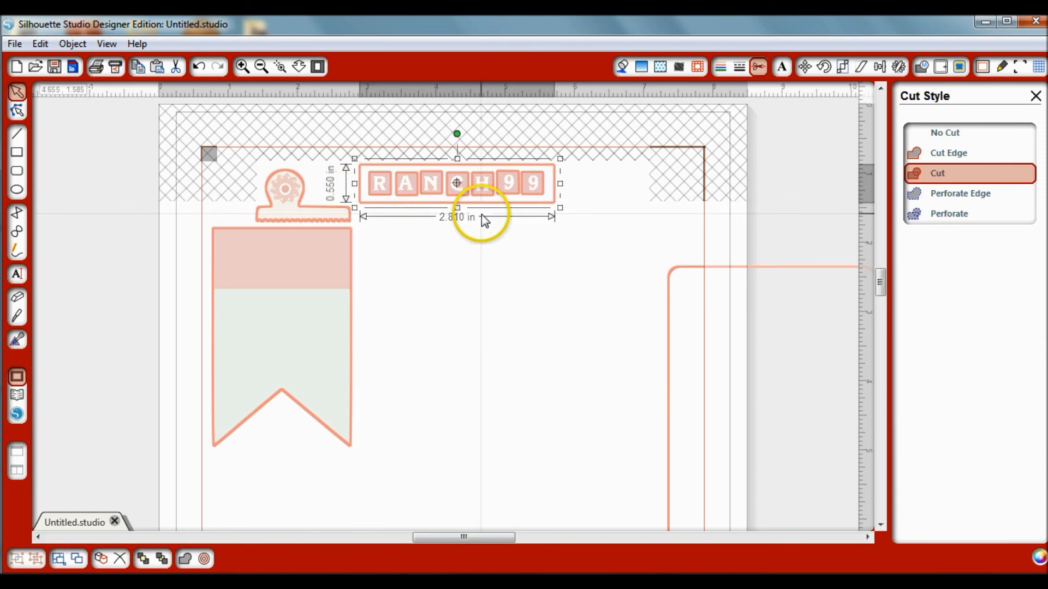
pyautogui.rightClick(544, 200)
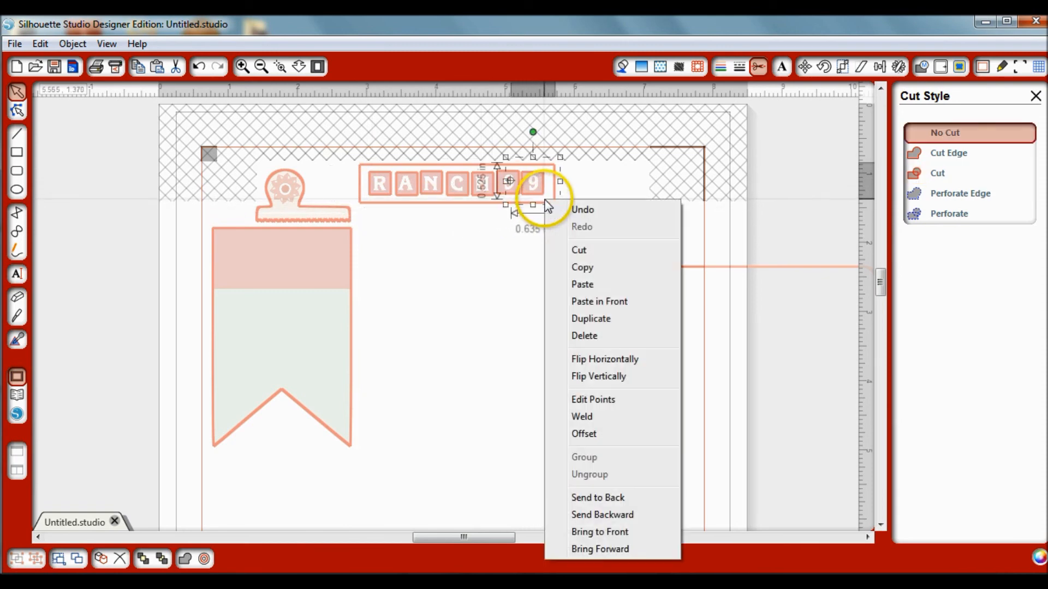
pyautogui.click(474, 207)
pyautogui.rightClick(501, 220)
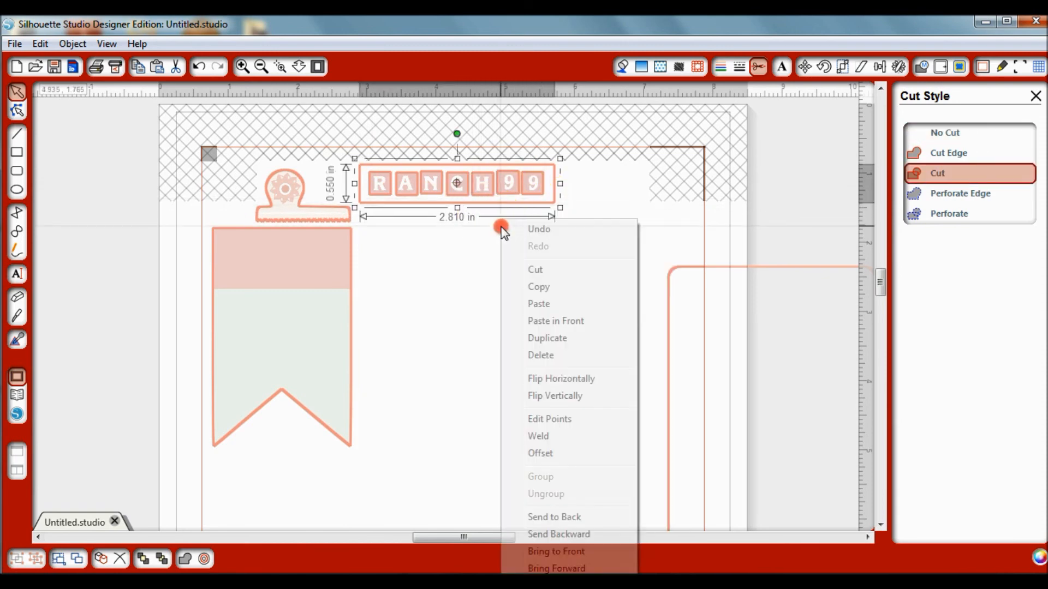
pyautogui.click(578, 518)
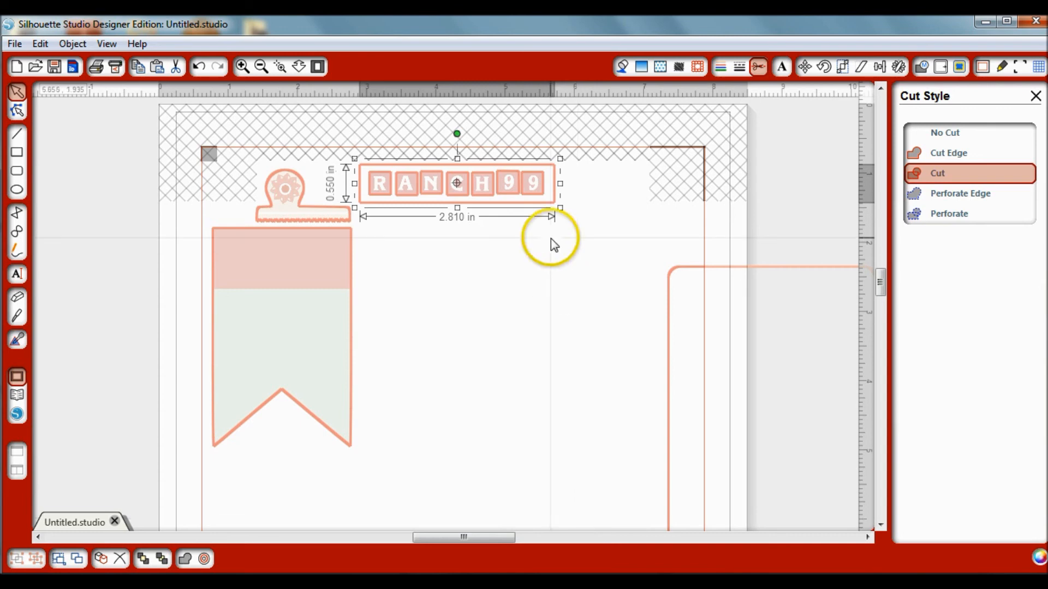
# - Fill the rectangle behind the tiles with the red sampled from a 9 tile using the color picker
pyautogui.click(623, 67)
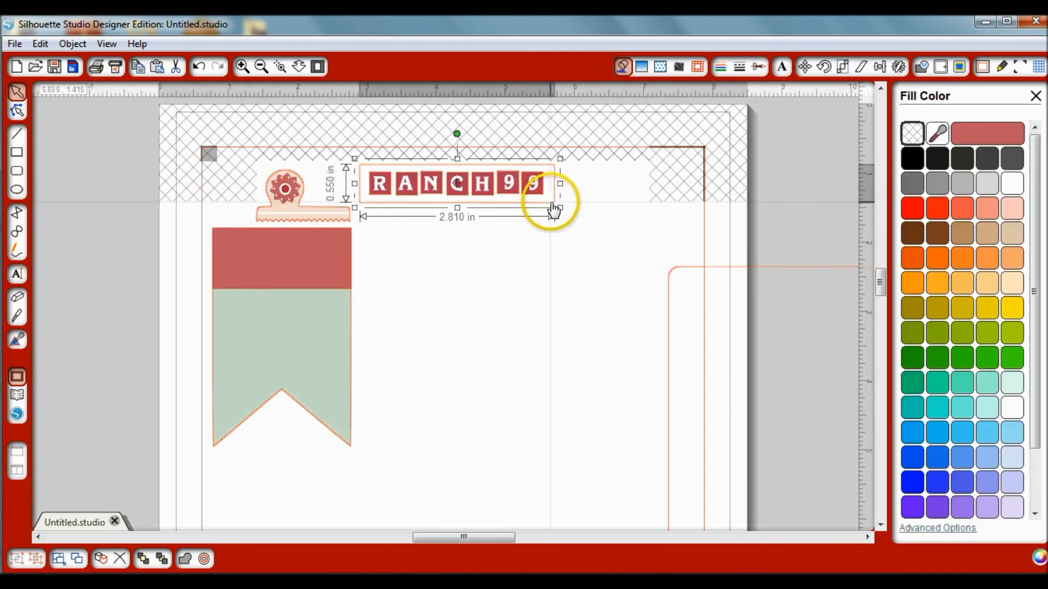
pyautogui.moveTo(553, 210); pyautogui.dragTo(542, 210)
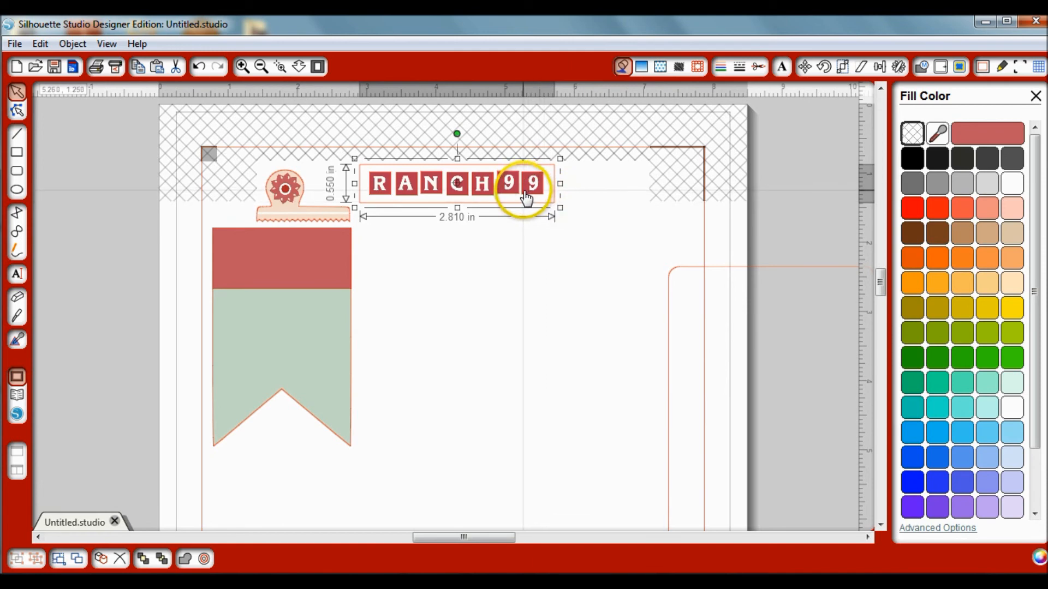
pyautogui.click(937, 136)
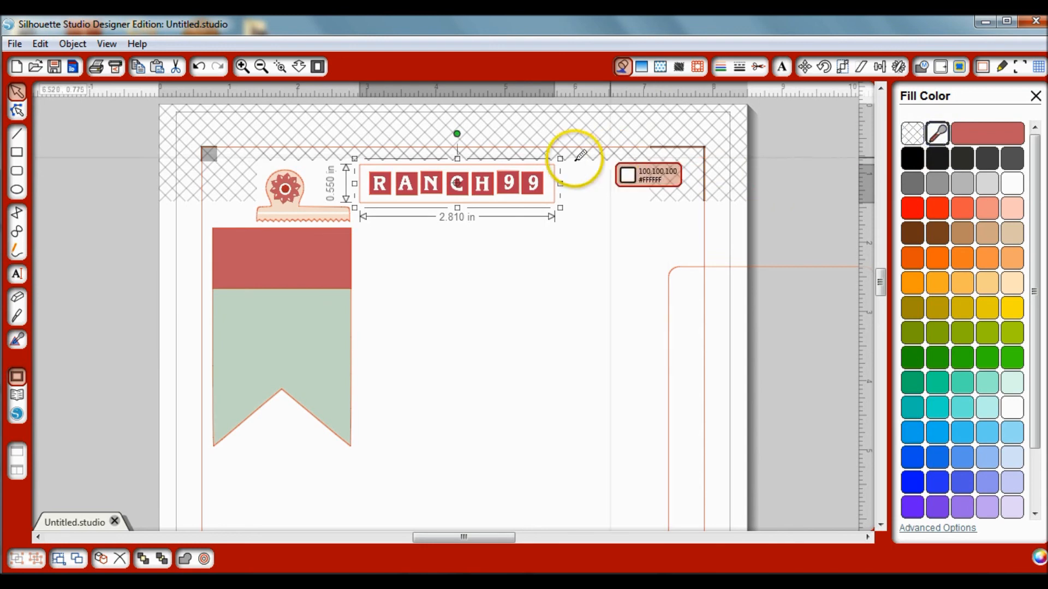
pyautogui.click(515, 173)
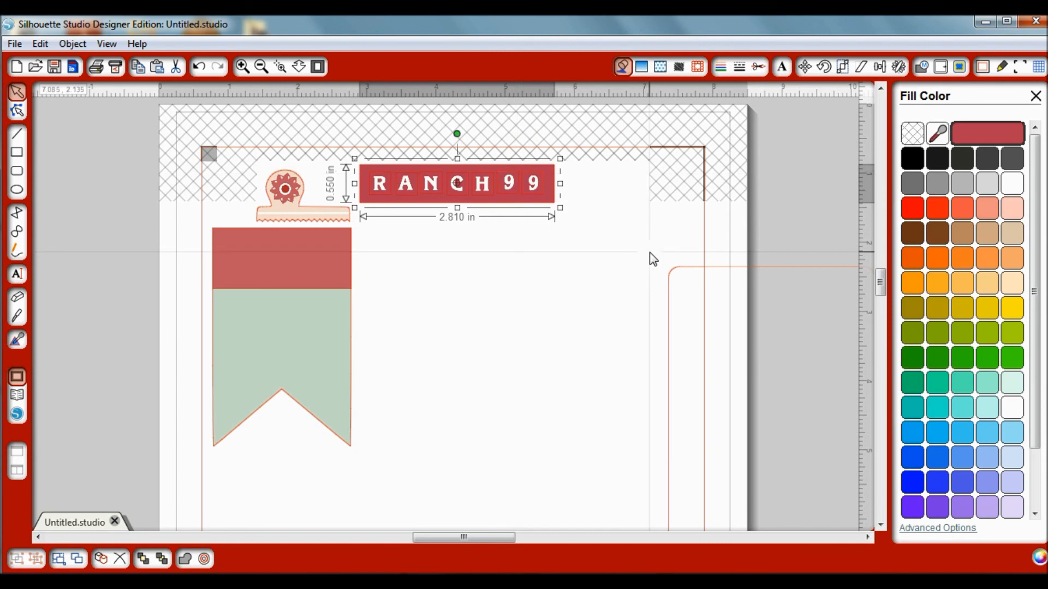
# - Set the red rectangle behind the RANCH 99 tiles to No Cut and return to the fill color view
pyautogui.click(758, 66)
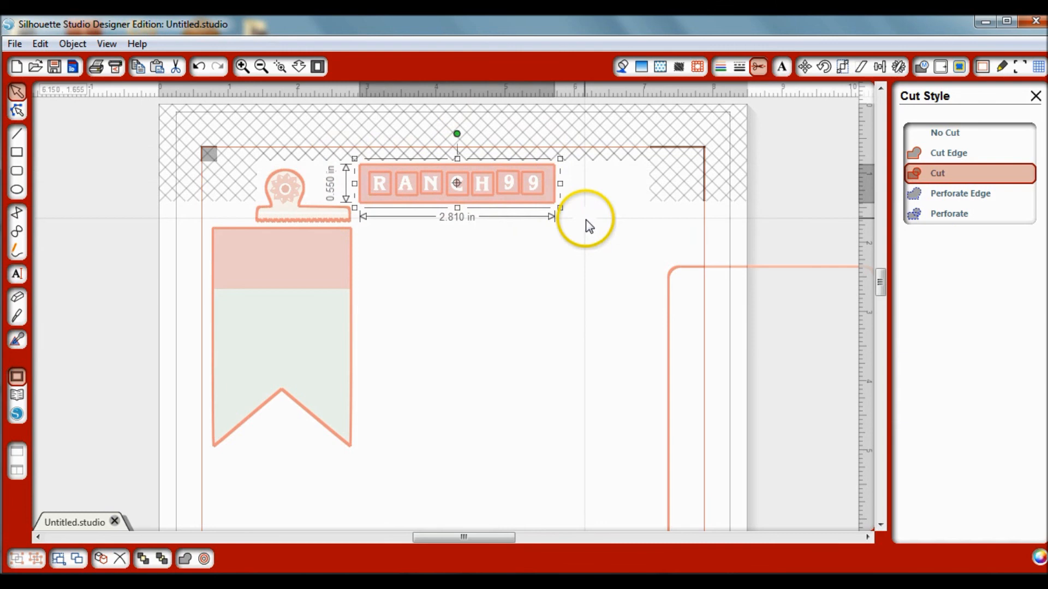
pyautogui.click(533, 216)
pyautogui.click(547, 209)
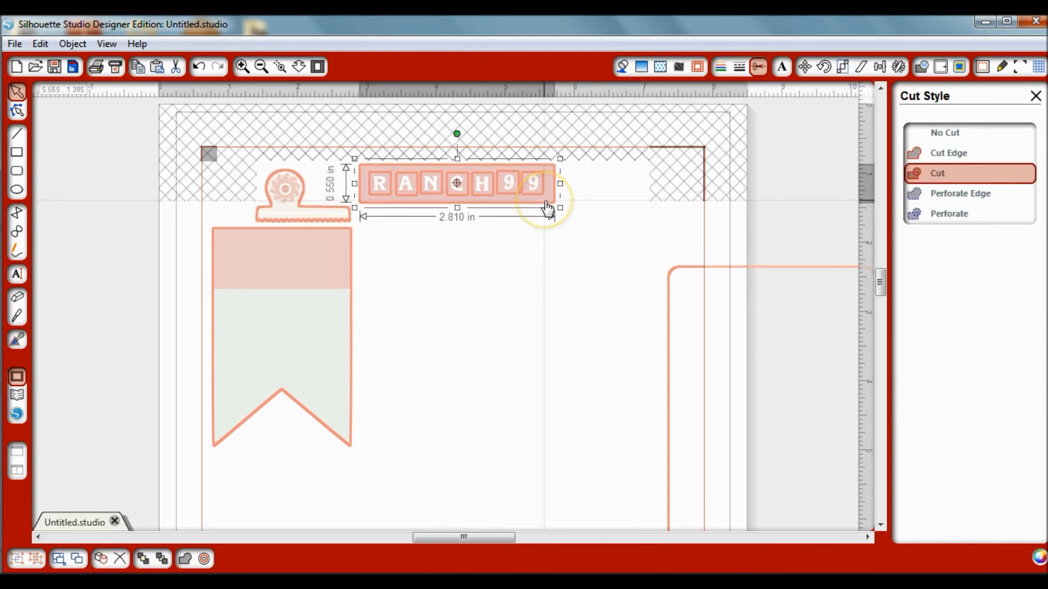
pyautogui.click(950, 133)
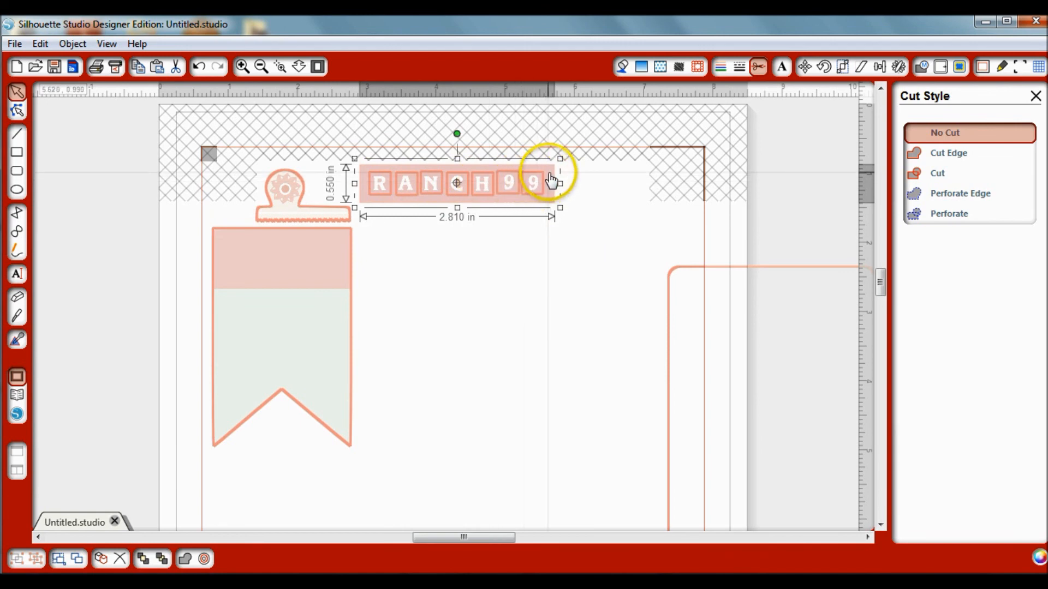
pyautogui.click(578, 249)
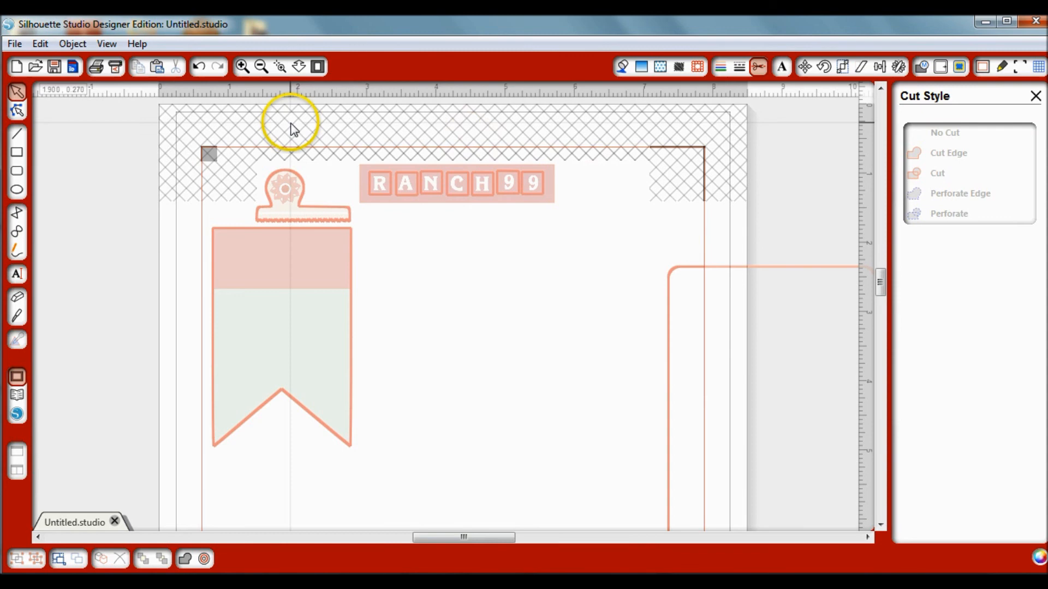
pyautogui.click(624, 67)
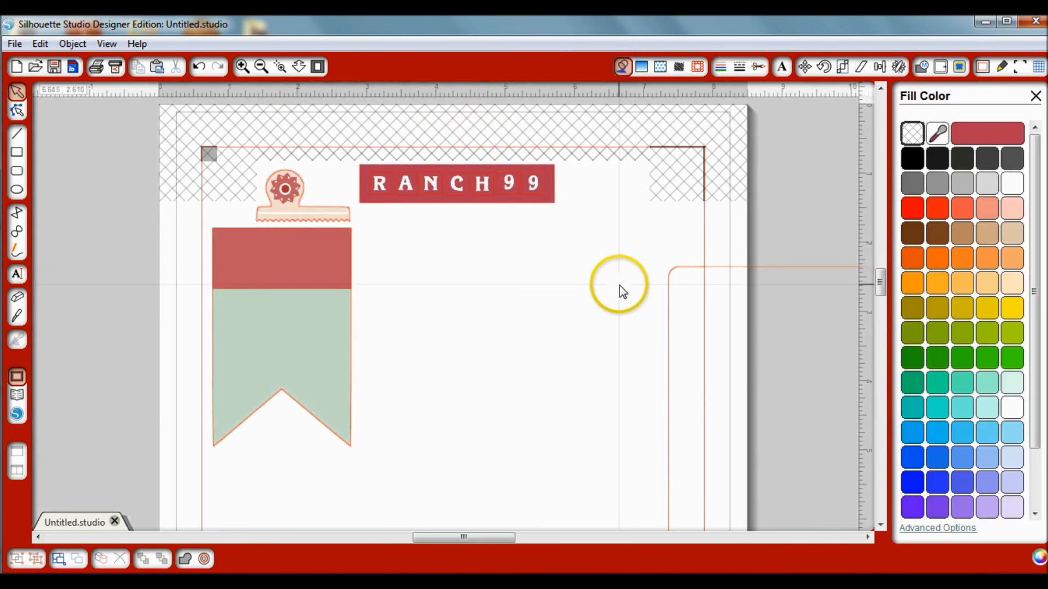